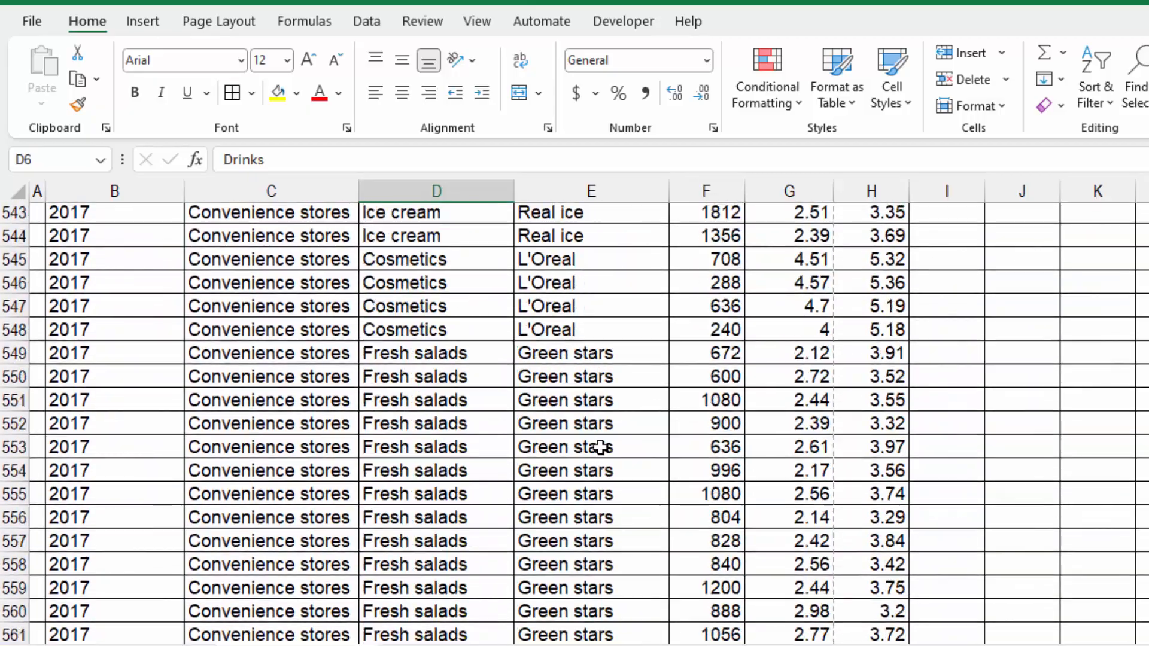
Step: Examine the sales records and their column headings, including Year, Type, Producer and Volume
{"action": "scroll", "coordinate": [600, 447], "scroll_direction": "down", "scroll_amount": 20}
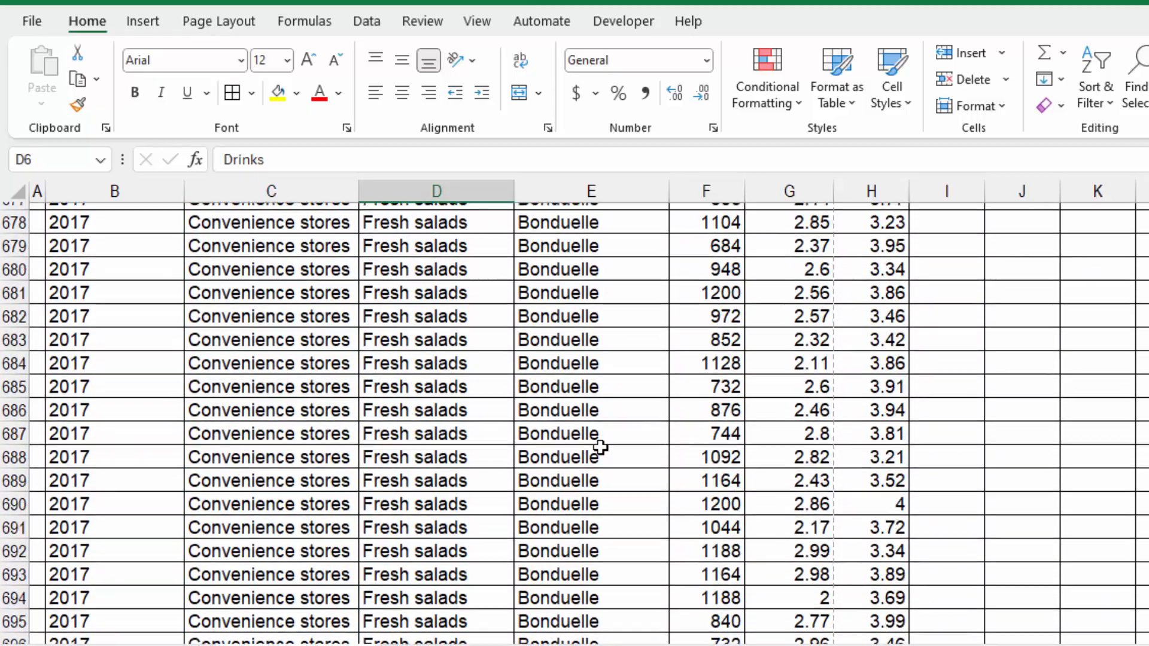
{"action": "scroll", "coordinate": [600, 447], "scroll_direction": "down", "scroll_amount": 20}
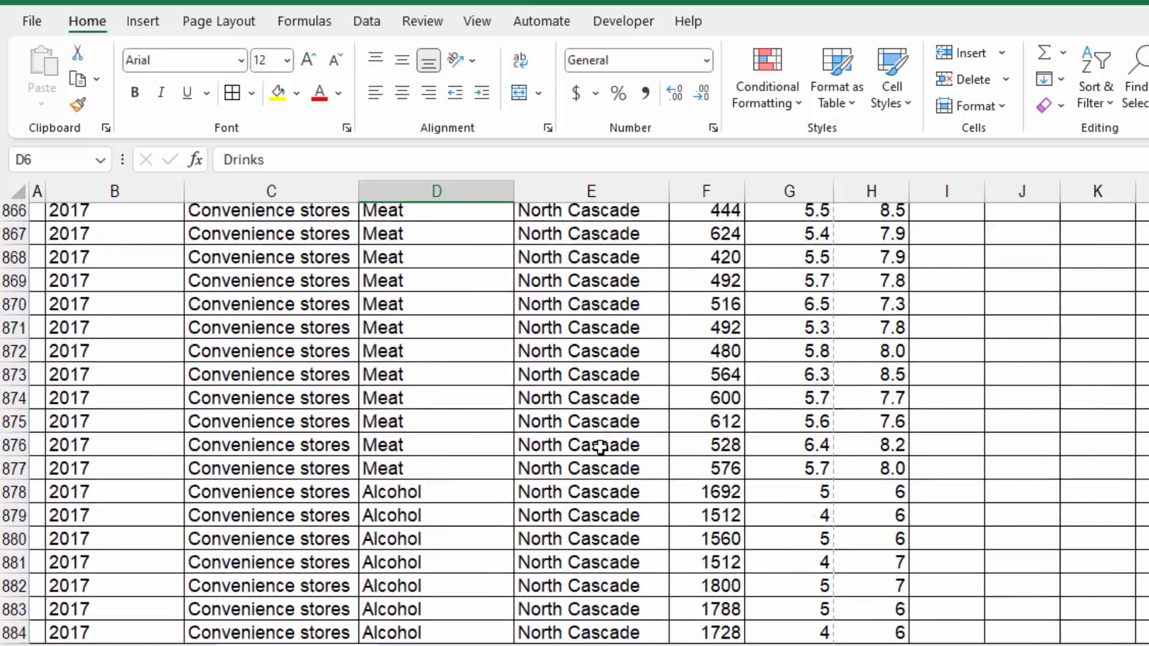
{"action": "scroll", "coordinate": [600, 446], "scroll_direction": "down", "scroll_amount": 12}
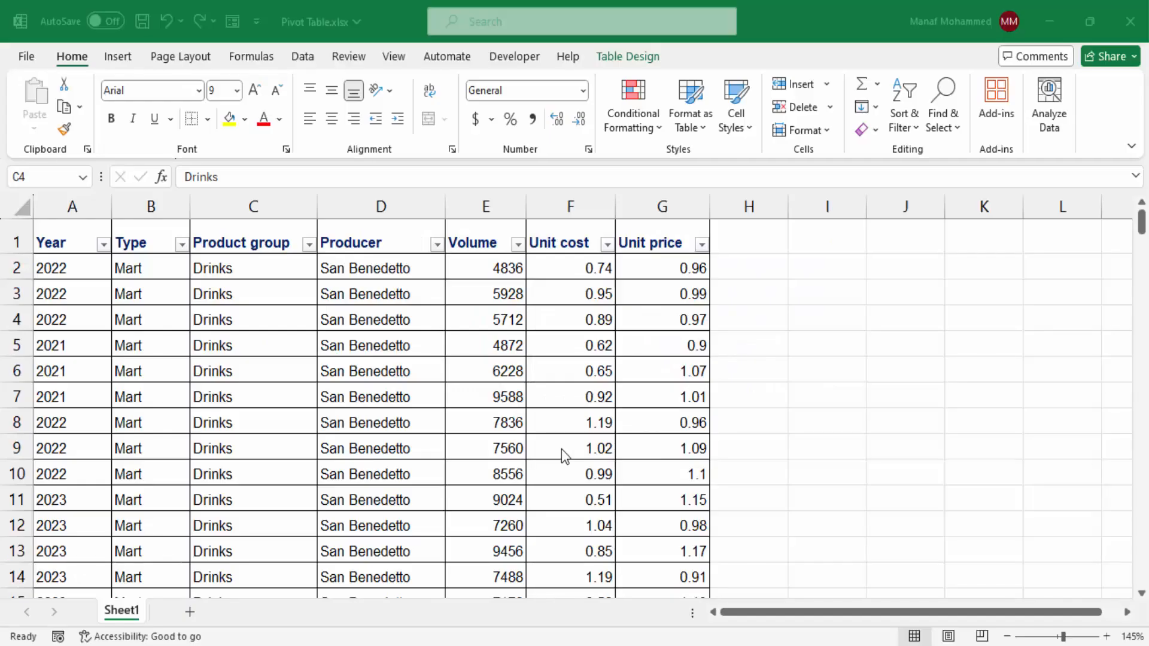
{"action": "left_click", "coordinate": [560, 449]}
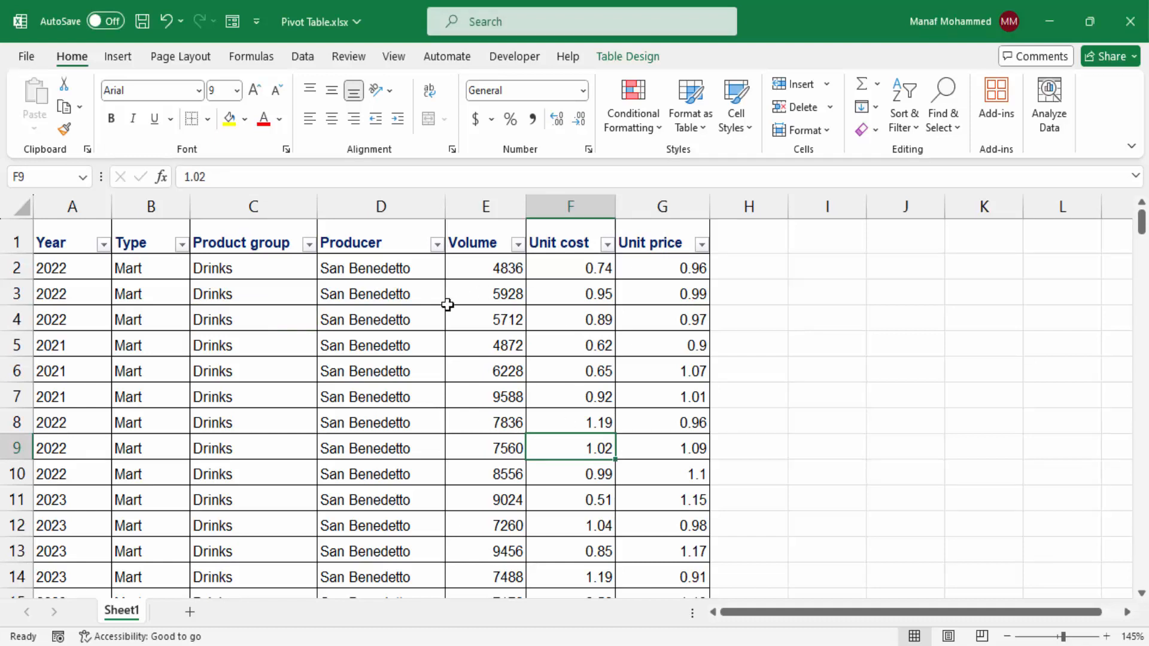
{"action": "left_click", "coordinate": [341, 376]}
{"action": "key", "text": "ctrl+a"}
{"action": "left_click", "coordinate": [464, 419]}
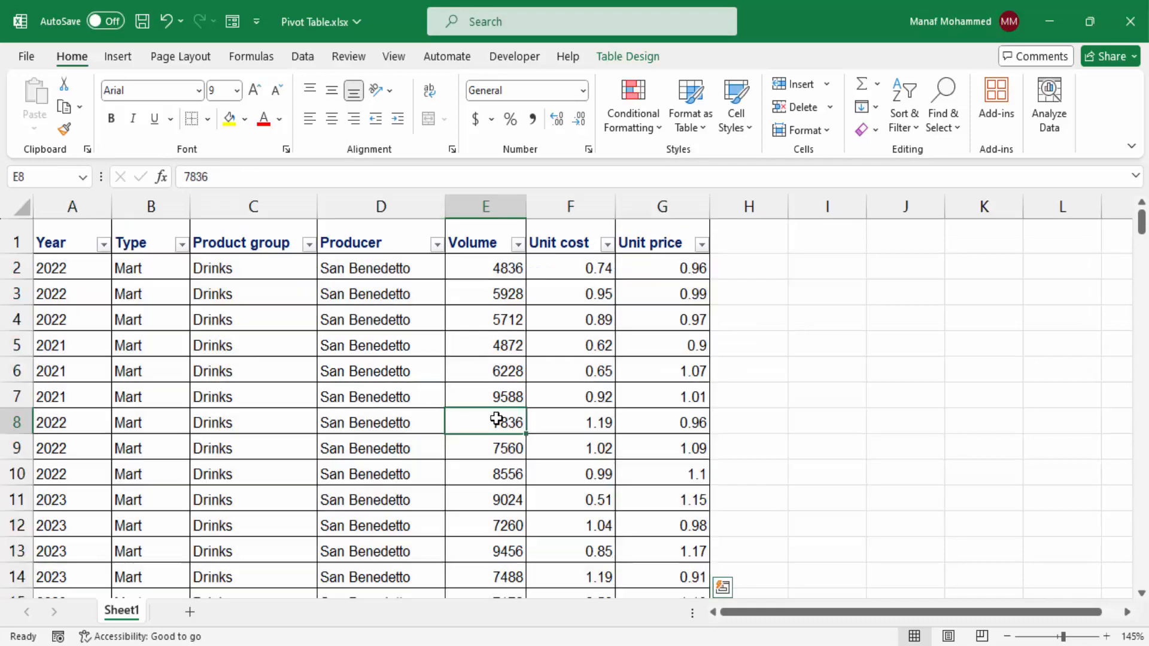
{"action": "left_click", "coordinate": [406, 377]}
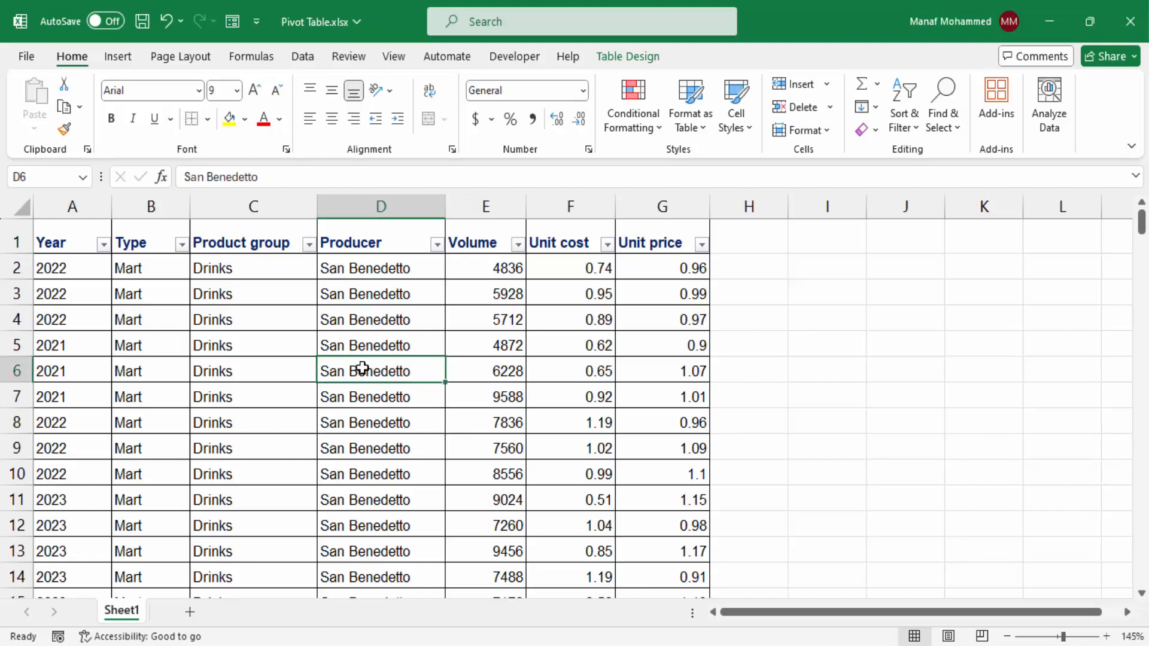
{"action": "left_click", "coordinate": [126, 242]}
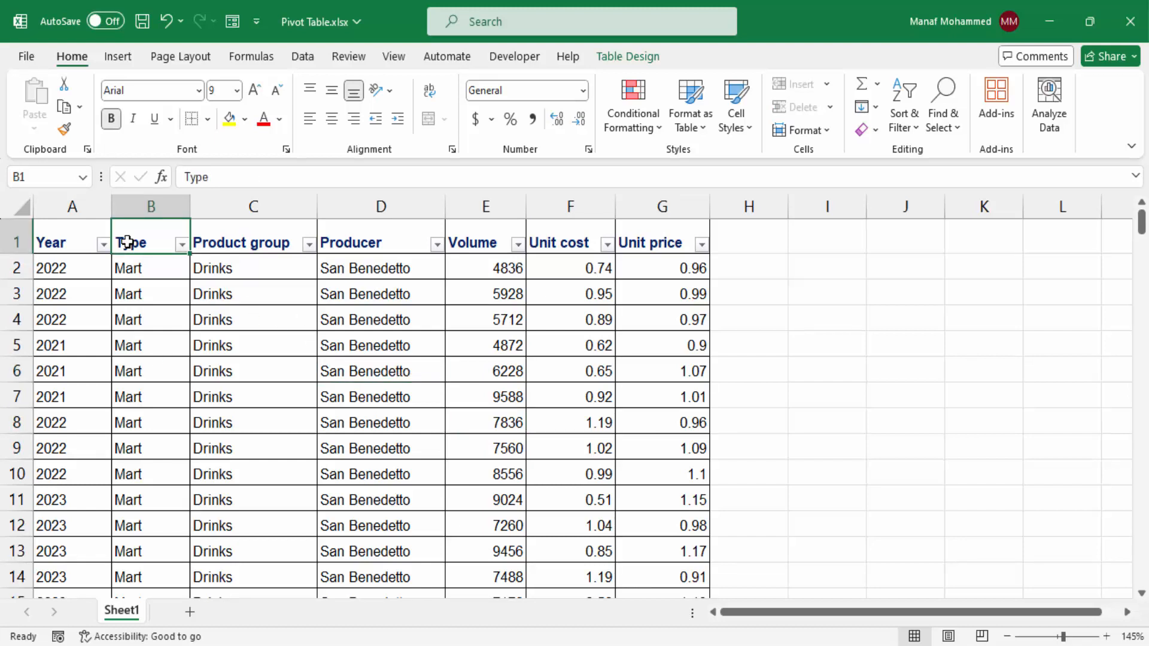
{"action": "left_click", "coordinate": [63, 243]}
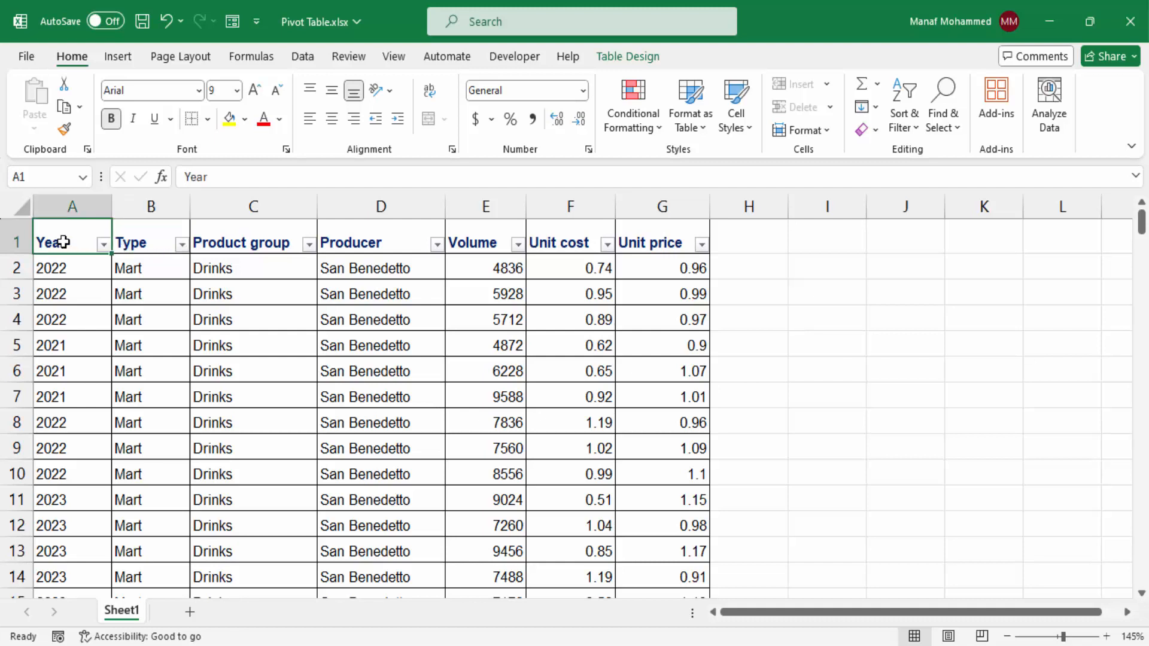
{"action": "left_click", "coordinate": [145, 244]}
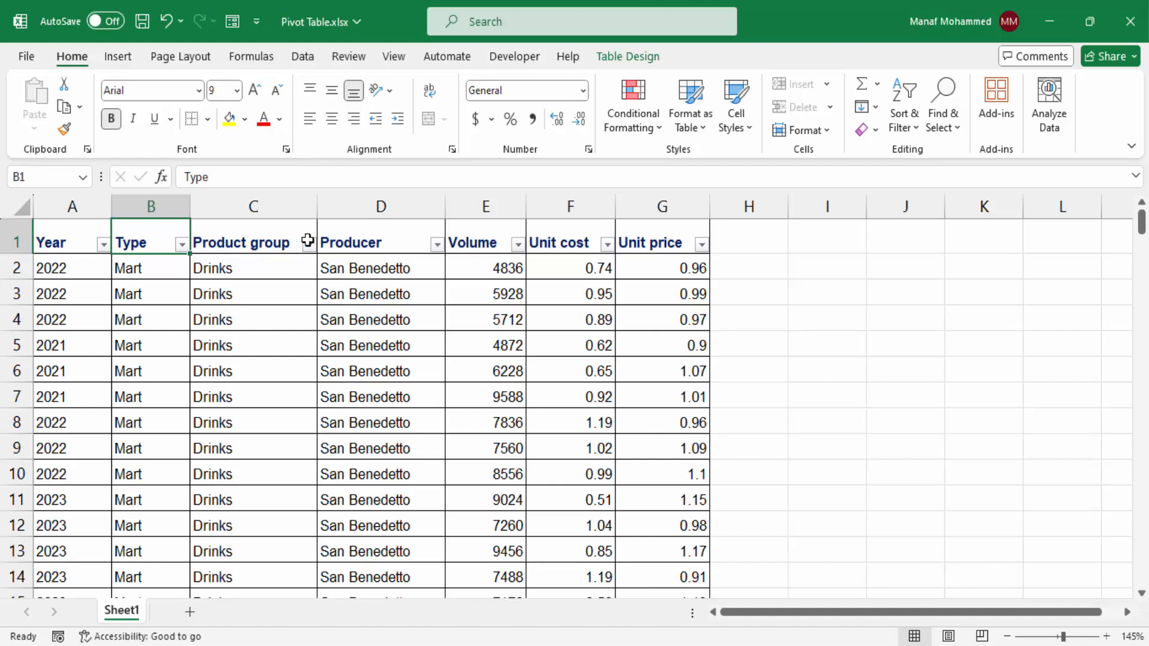
{"action": "left_click", "coordinate": [383, 239]}
{"action": "left_click", "coordinate": [477, 233]}
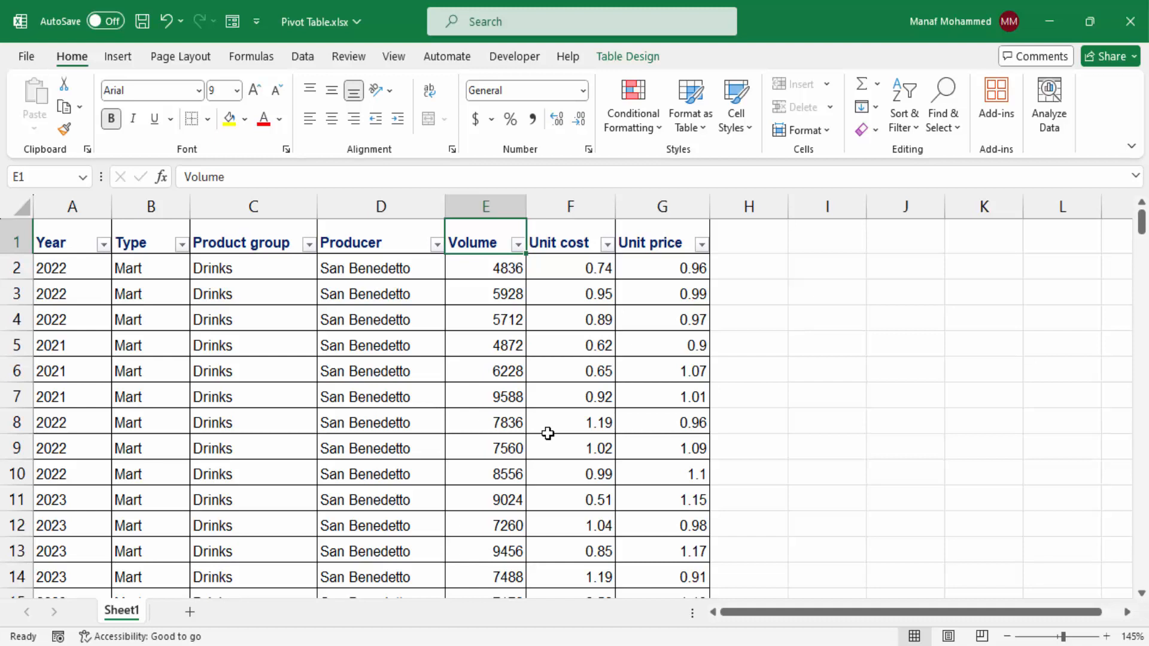
{"action": "scroll", "coordinate": [548, 433], "scroll_direction": "down", "scroll_amount": 1}
{"action": "scroll", "coordinate": [548, 433], "scroll_direction": "up", "scroll_amount": 1}
Step: Select the entire sales table including its headers and create a PivotTable from it on a new worksheet
{"action": "key", "text": "ctrl+Home"}
{"action": "key", "text": "ctrl+Home"}
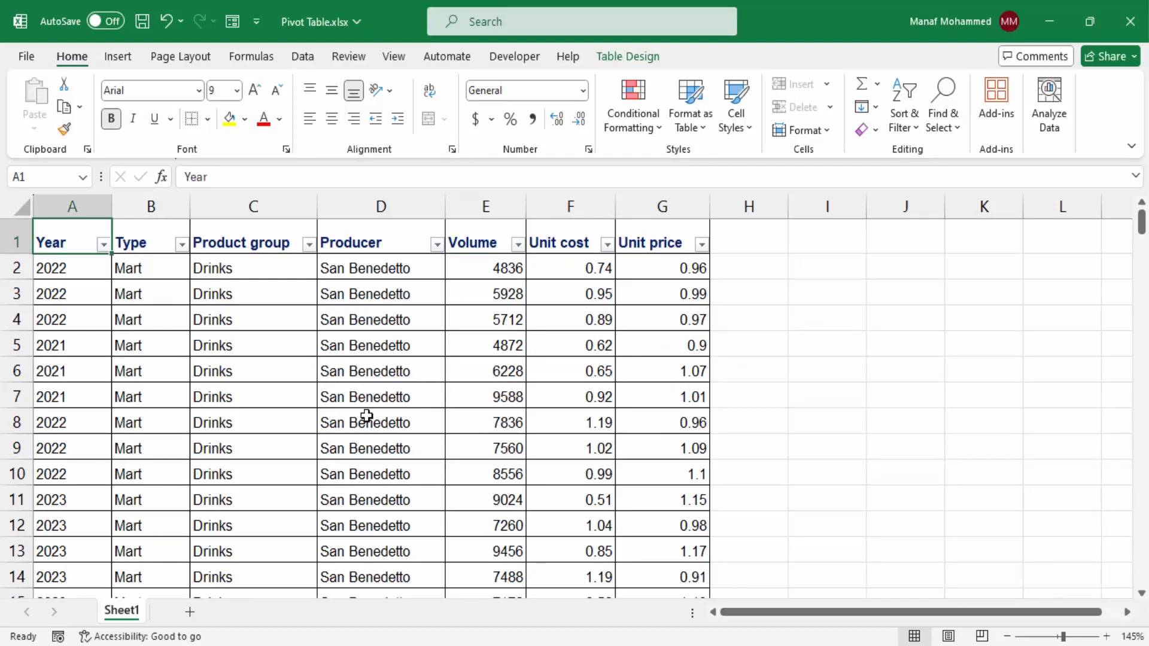
{"action": "key", "text": "ctrl+shift+End"}
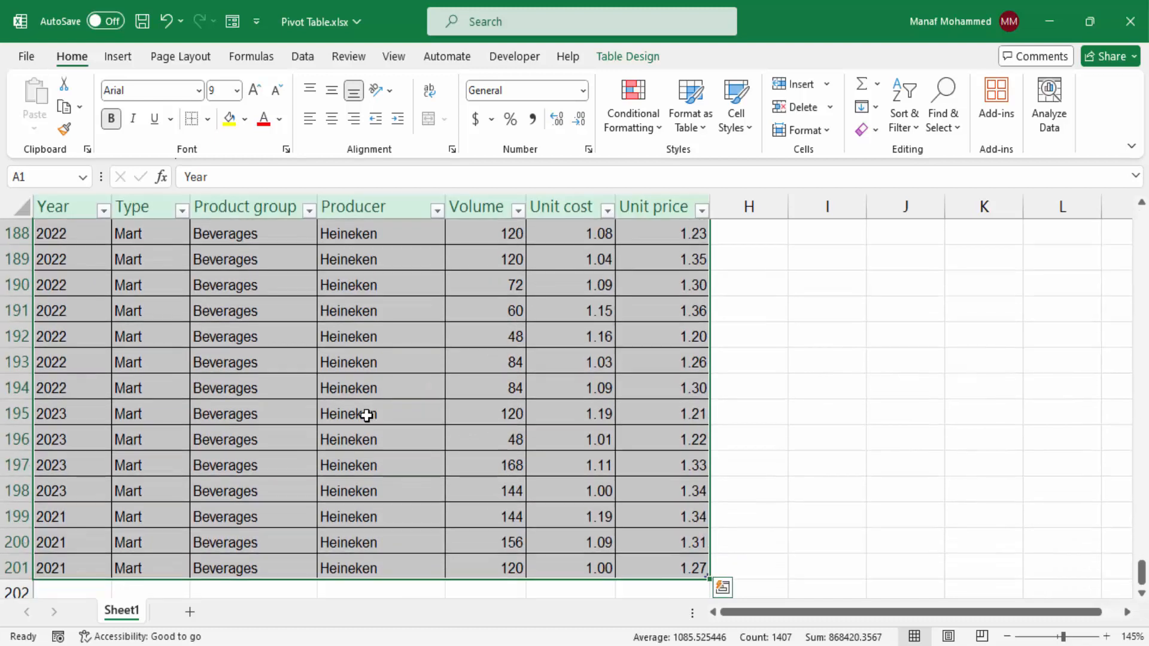
{"action": "key", "text": "ctrl+BackSpace"}
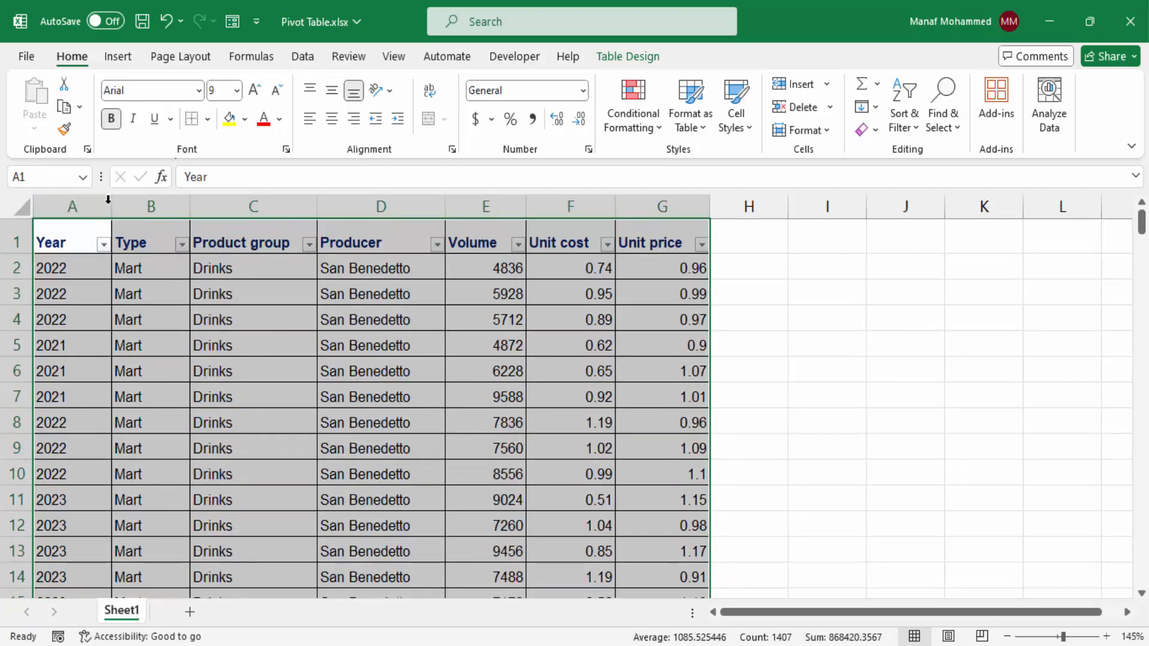
{"action": "left_click", "coordinate": [119, 58]}
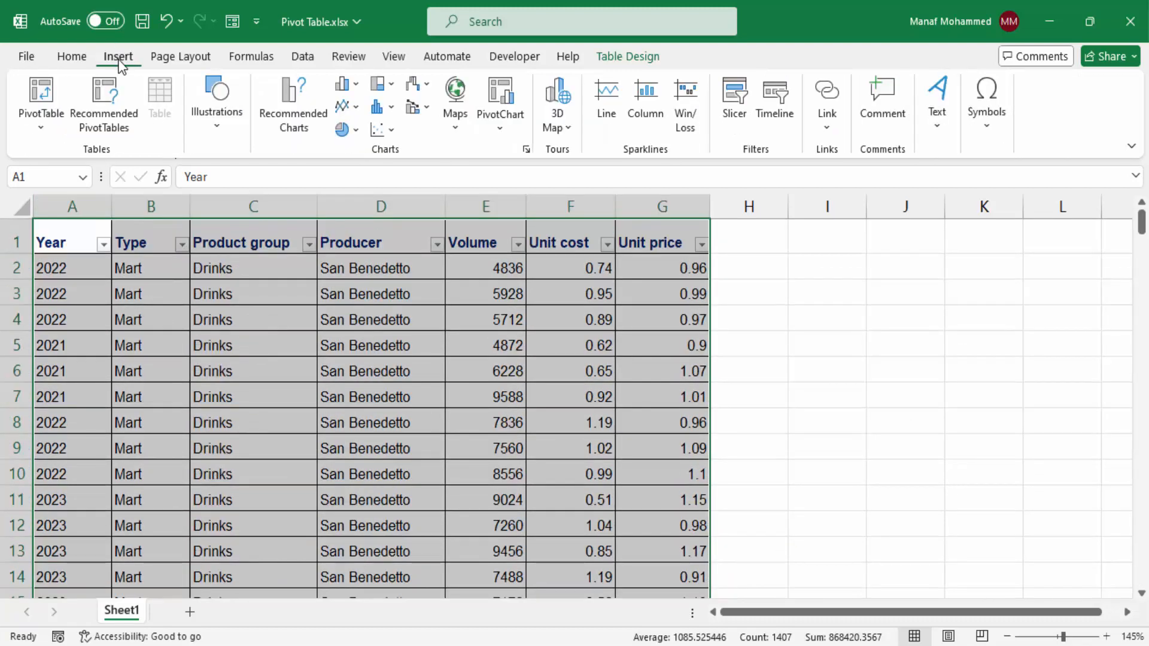
{"action": "left_click", "coordinate": [51, 91]}
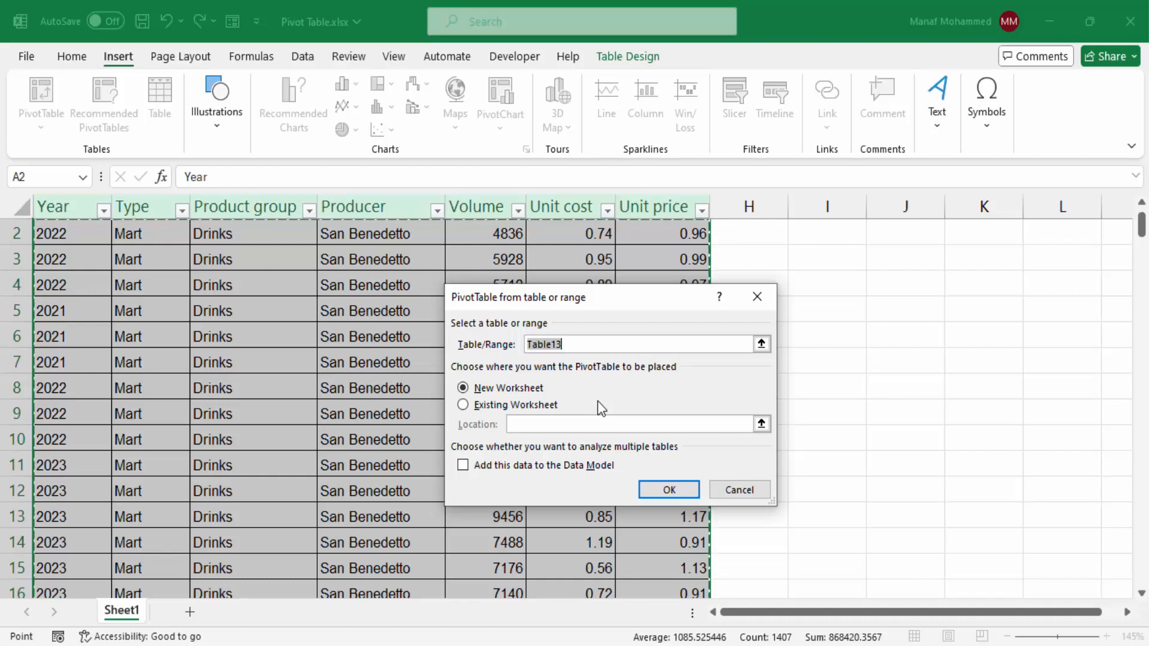
{"action": "left_click", "coordinate": [672, 494]}
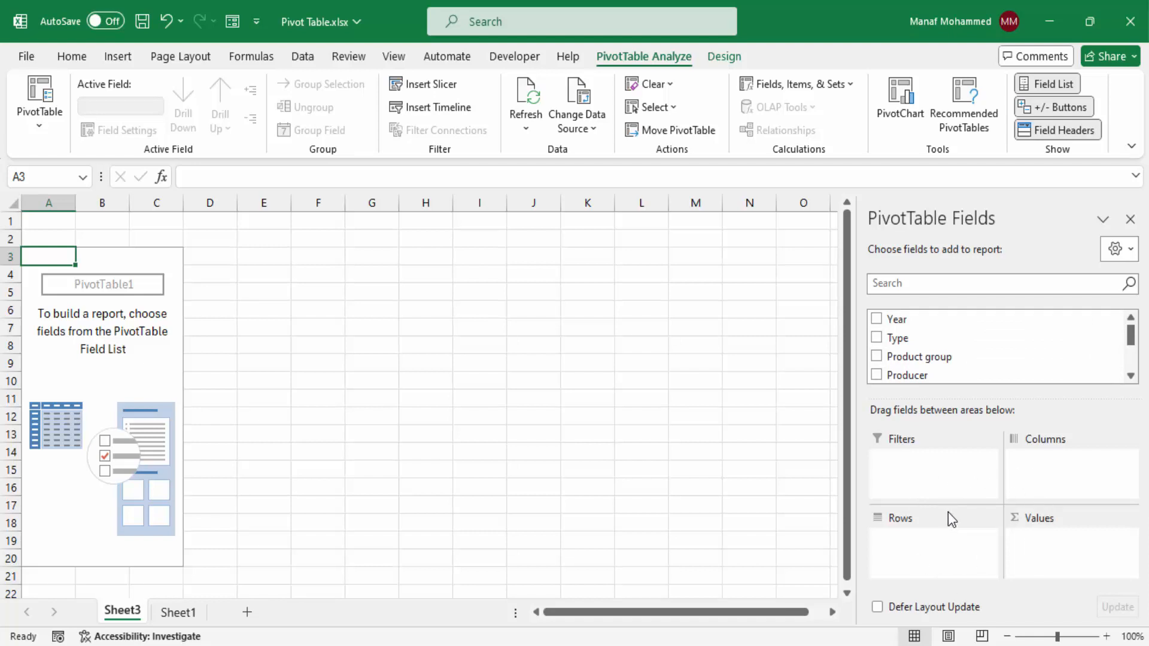
Step: Add the Producer field as a report filter and view its list of producers, keeping all of them included
{"action": "left_click", "coordinate": [937, 468]}
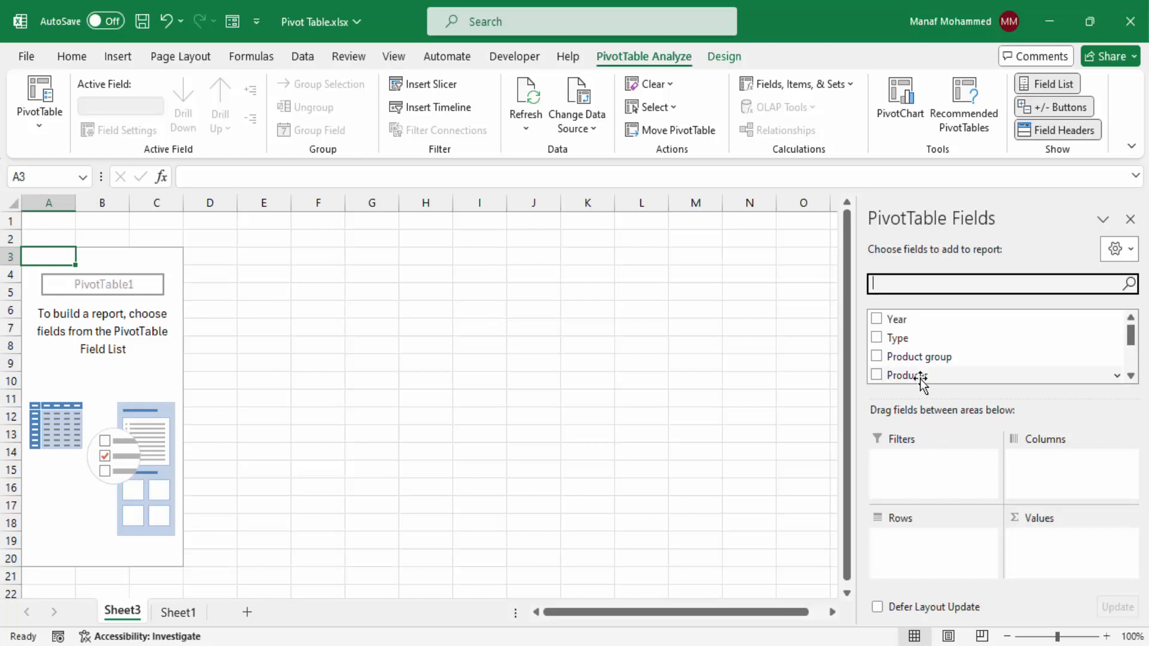
{"action": "left_click_drag", "start_coordinate": [904, 375], "coordinate": [915, 484]}
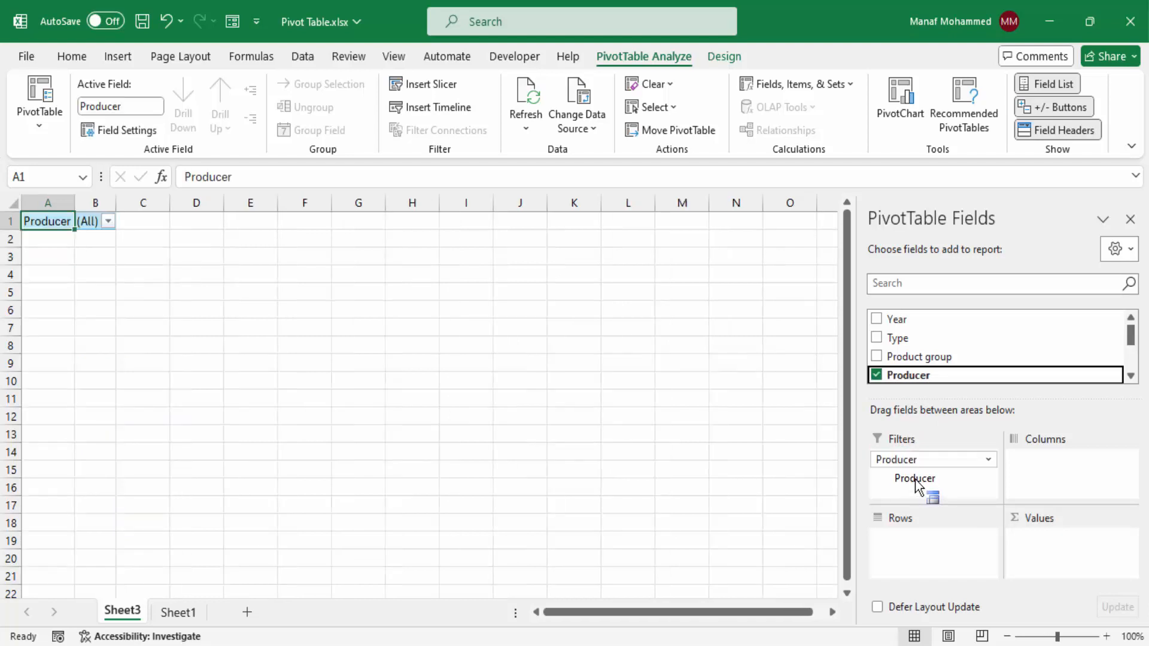
{"action": "left_click", "coordinate": [108, 221]}
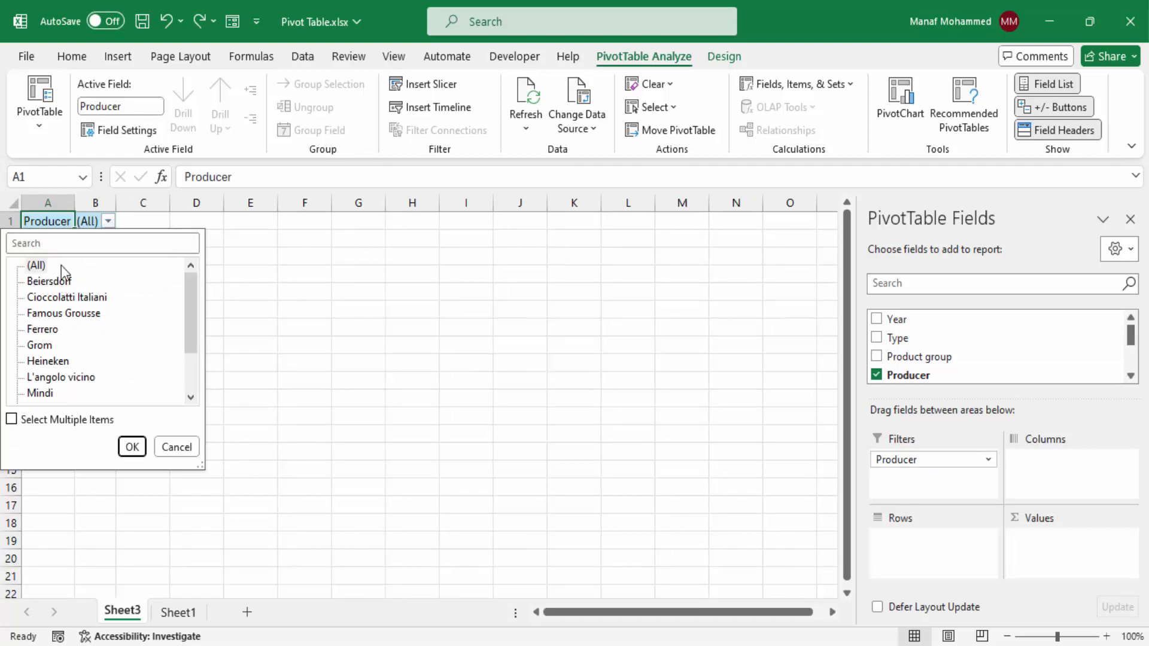
{"action": "left_click", "coordinate": [113, 221]}
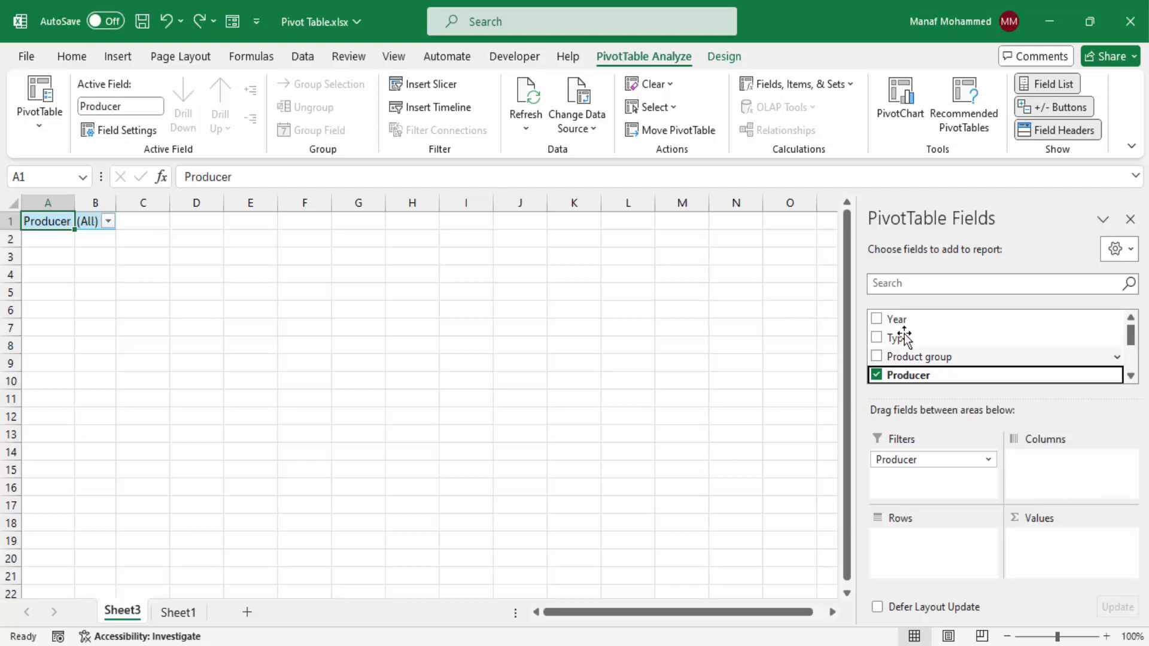
Step: Add the Year field as the PivotTable's columns and check the year headings
{"action": "left_click_drag", "start_coordinate": [898, 322], "coordinate": [1059, 482]}
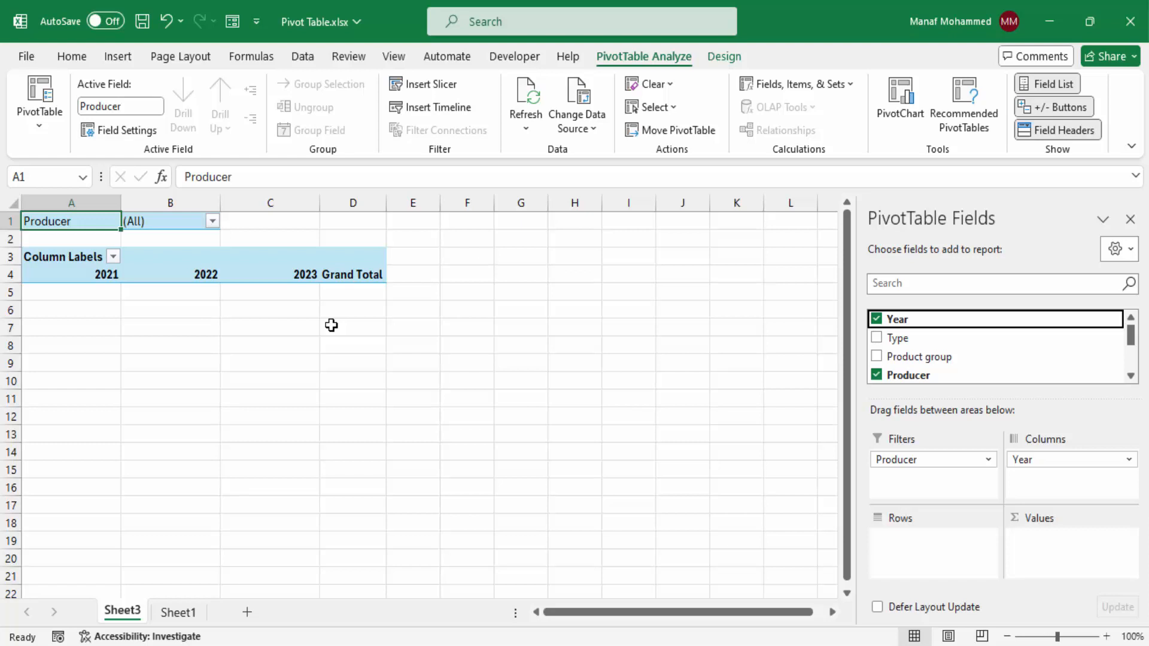
{"action": "left_click", "coordinate": [181, 276]}
{"action": "left_click", "coordinate": [283, 275]}
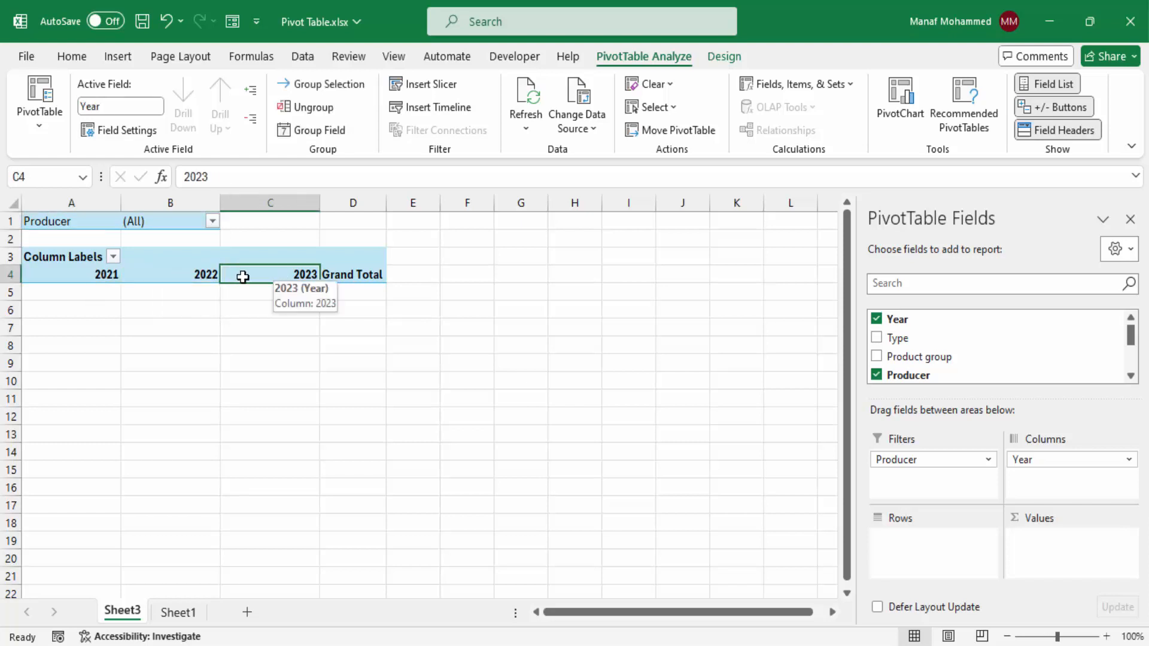
{"action": "left_click", "coordinate": [99, 276]}
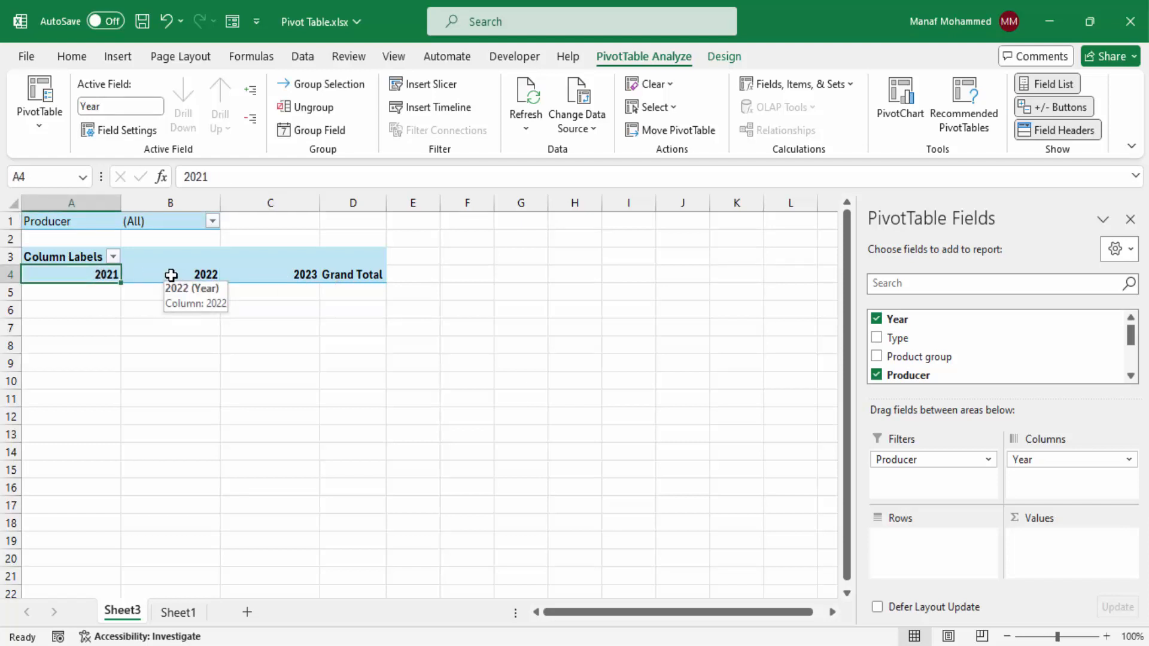
{"action": "left_click", "coordinate": [171, 275]}
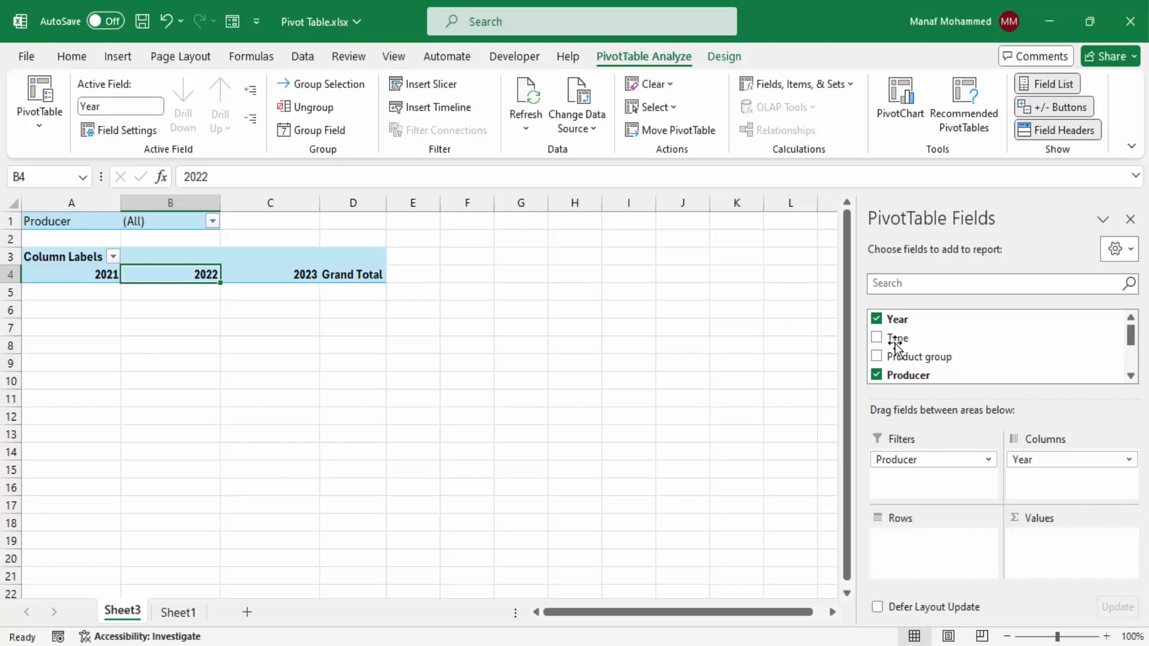
Step: Add the Product group field as the PivotTable's rows
{"action": "left_click_drag", "start_coordinate": [913, 358], "coordinate": [909, 562]}
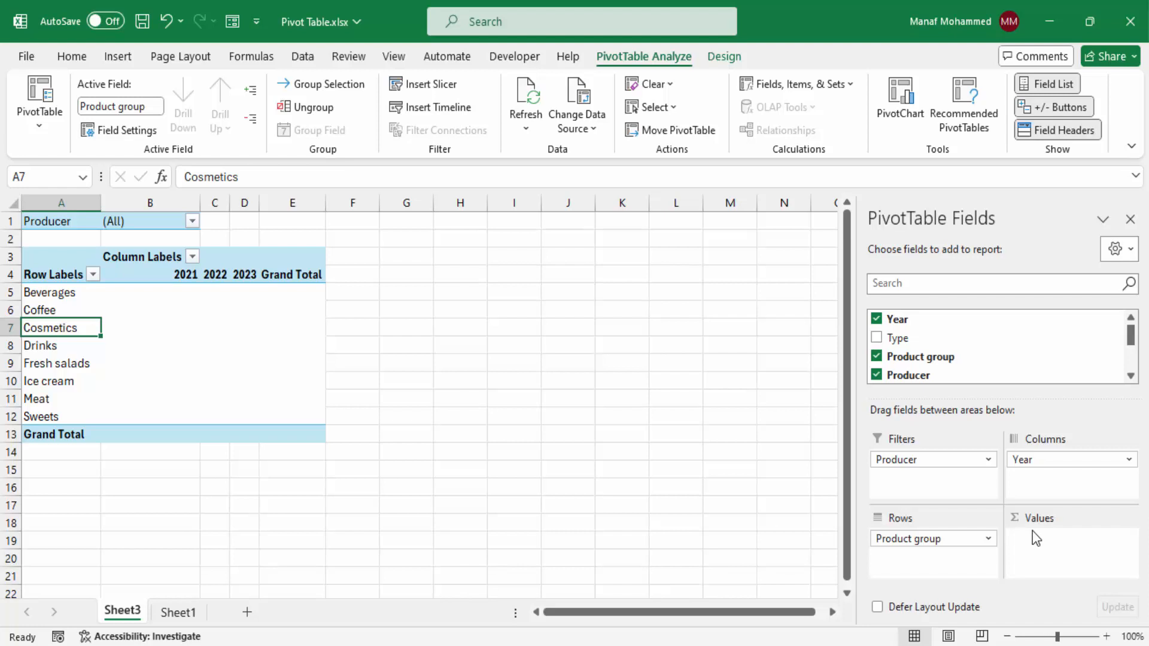
{"action": "left_click", "coordinate": [179, 339]}
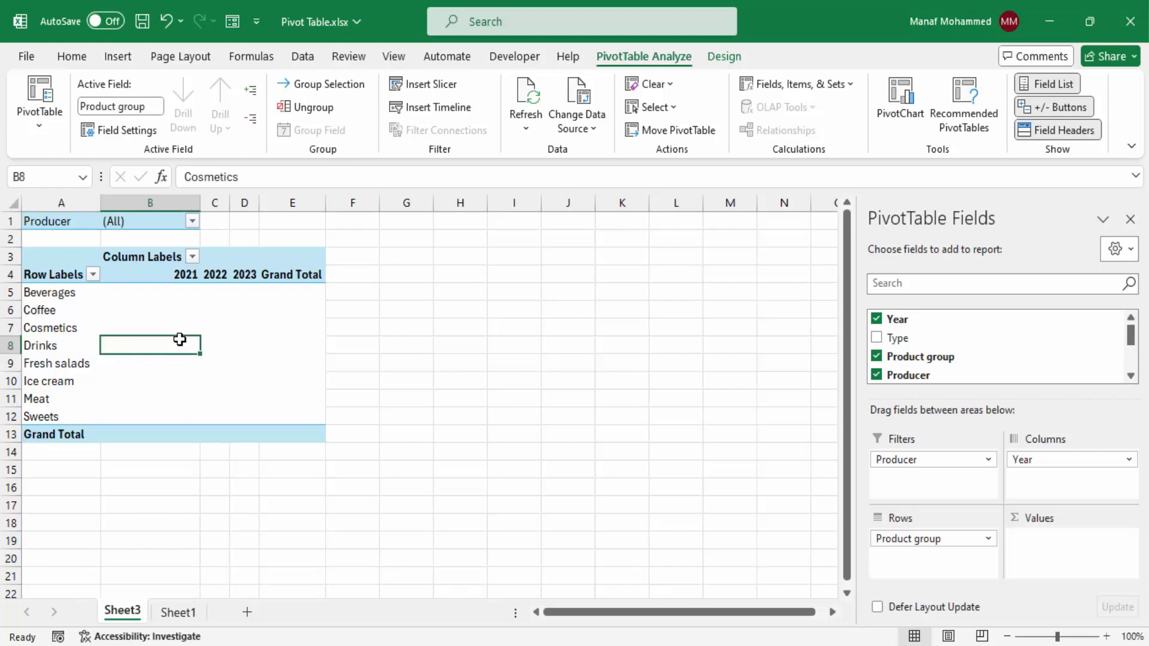
{"action": "left_click", "coordinate": [261, 360]}
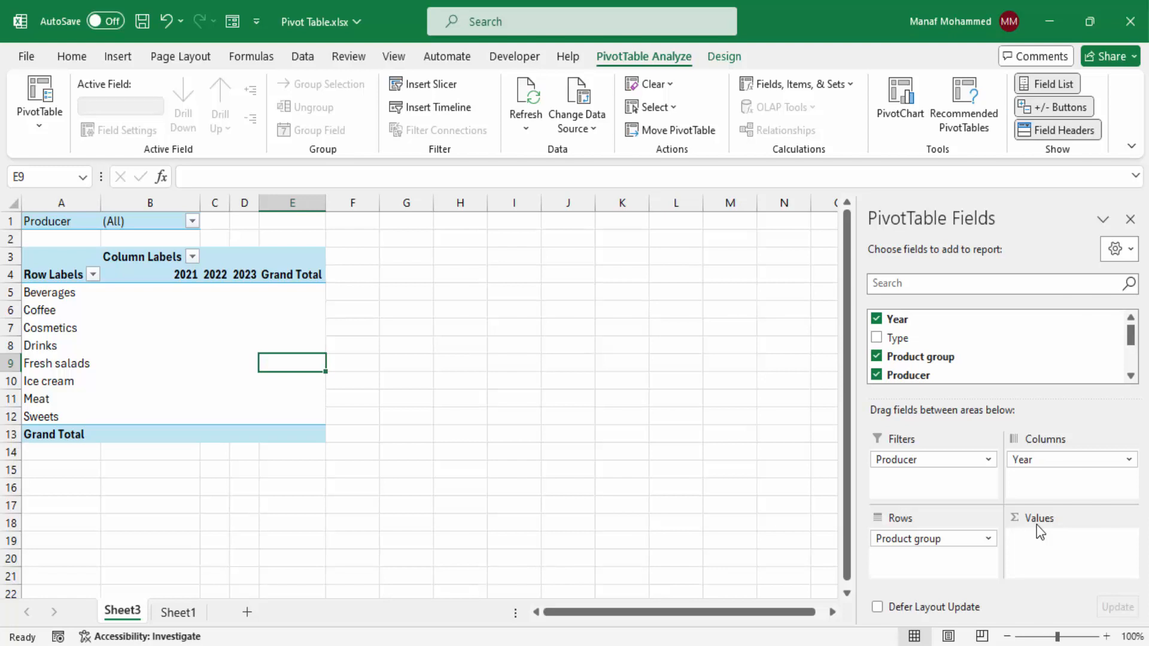
Step: Add the Volume field to the PivotTable's values as a sum
{"action": "scroll", "coordinate": [936, 372], "scroll_direction": "down", "scroll_amount": 2}
{"action": "scroll", "coordinate": [933, 374], "scroll_direction": "up", "scroll_amount": 1}
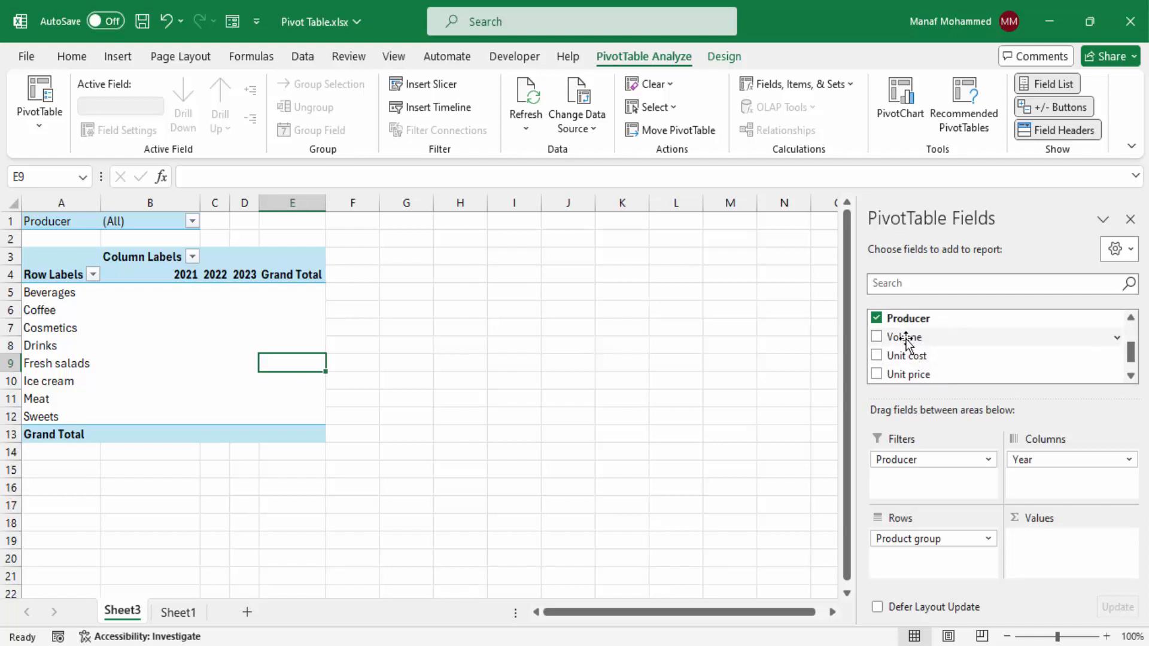
{"action": "left_click_drag", "start_coordinate": [906, 340], "coordinate": [1069, 549]}
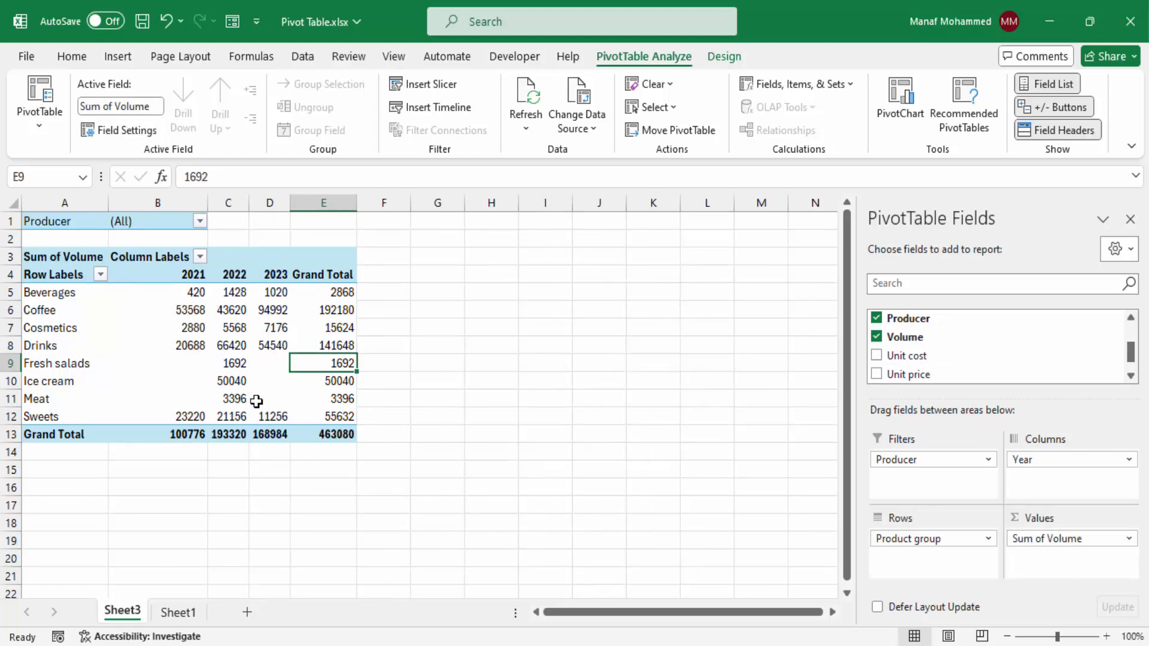
Step: Examine the summed volumes in the PivotTable, including Coffee for 2021 and 2022 and its grand total
{"action": "mouse_move", "coordinate": [259, 401]}
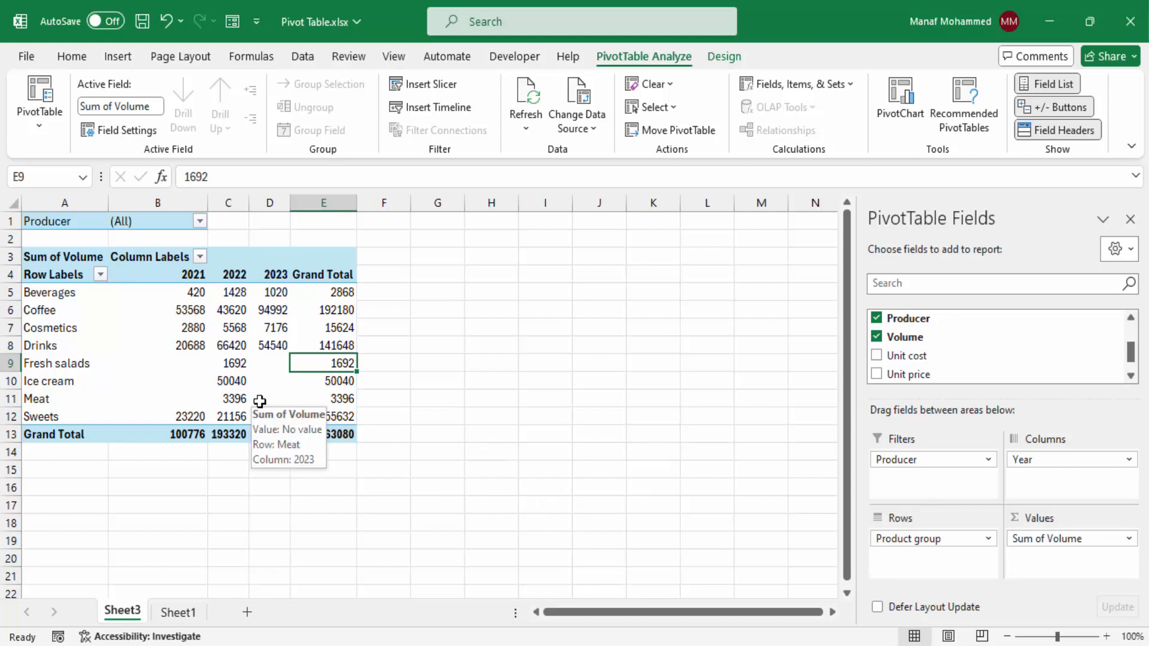
{"action": "left_click", "coordinate": [76, 256]}
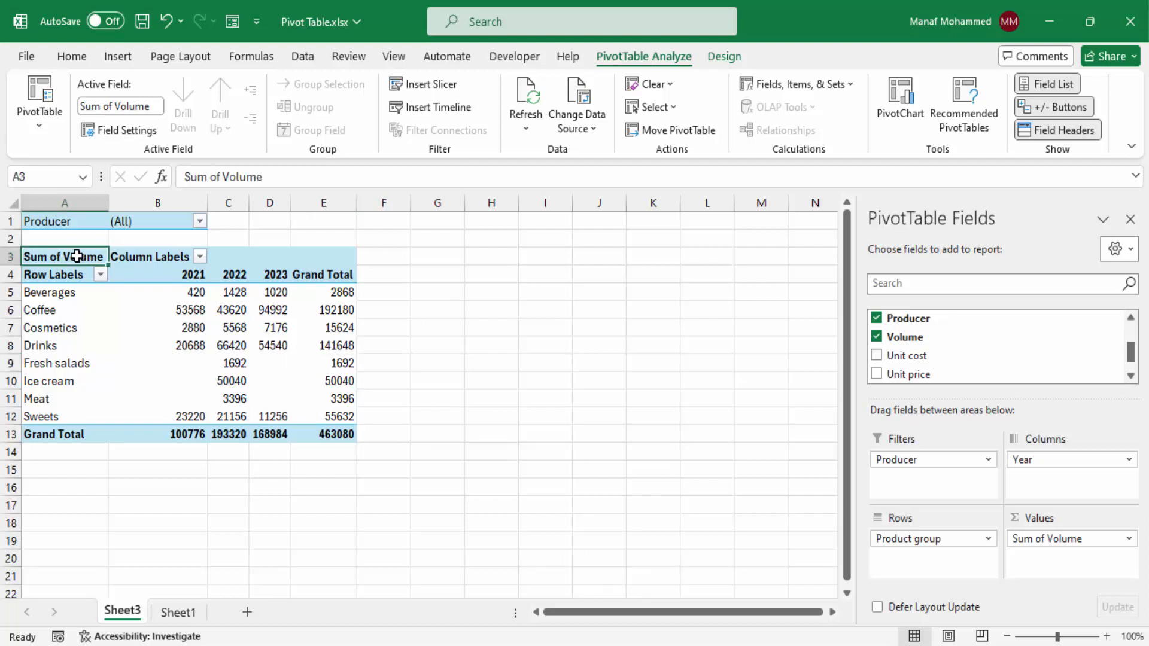
{"action": "mouse_move", "coordinate": [243, 352]}
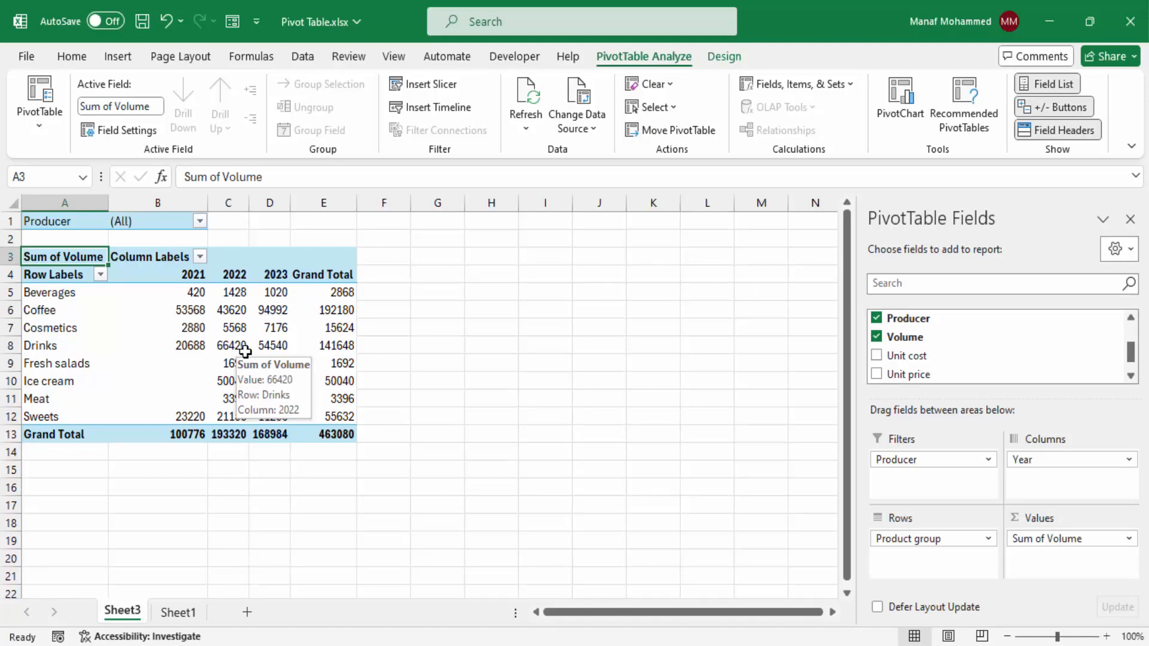
{"action": "left_click", "coordinate": [192, 309]}
{"action": "mouse_move", "coordinate": [217, 311]}
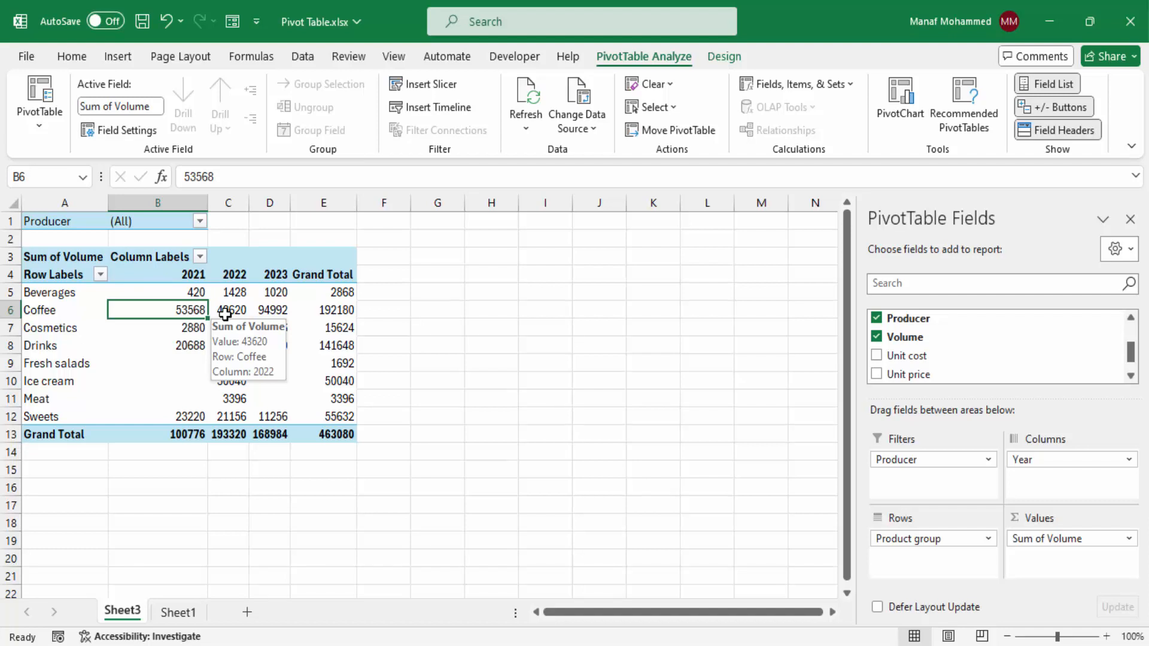
{"action": "left_click", "coordinate": [225, 313]}
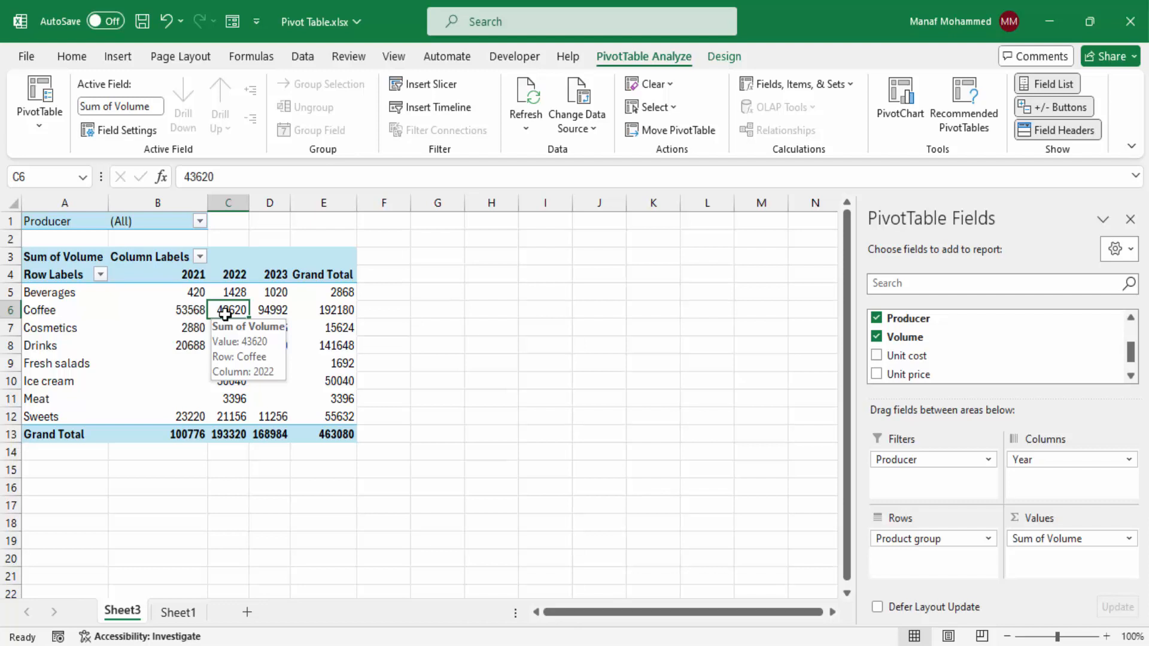
{"action": "left_click", "coordinate": [343, 313]}
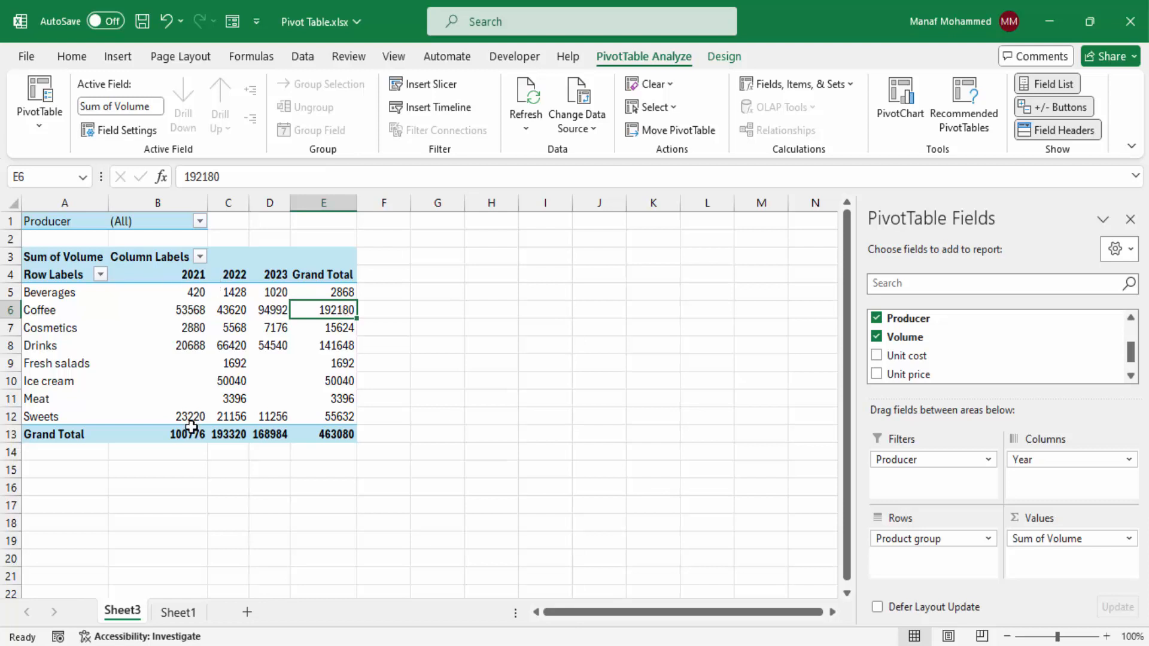
Step: Check the 2022 volumes for Fresh salads and Ice cream, the 2022 grand total and the 2023 Coffee volume
{"action": "left_click", "coordinate": [228, 365]}
{"action": "left_click", "coordinate": [227, 387]}
{"action": "left_click", "coordinate": [230, 435]}
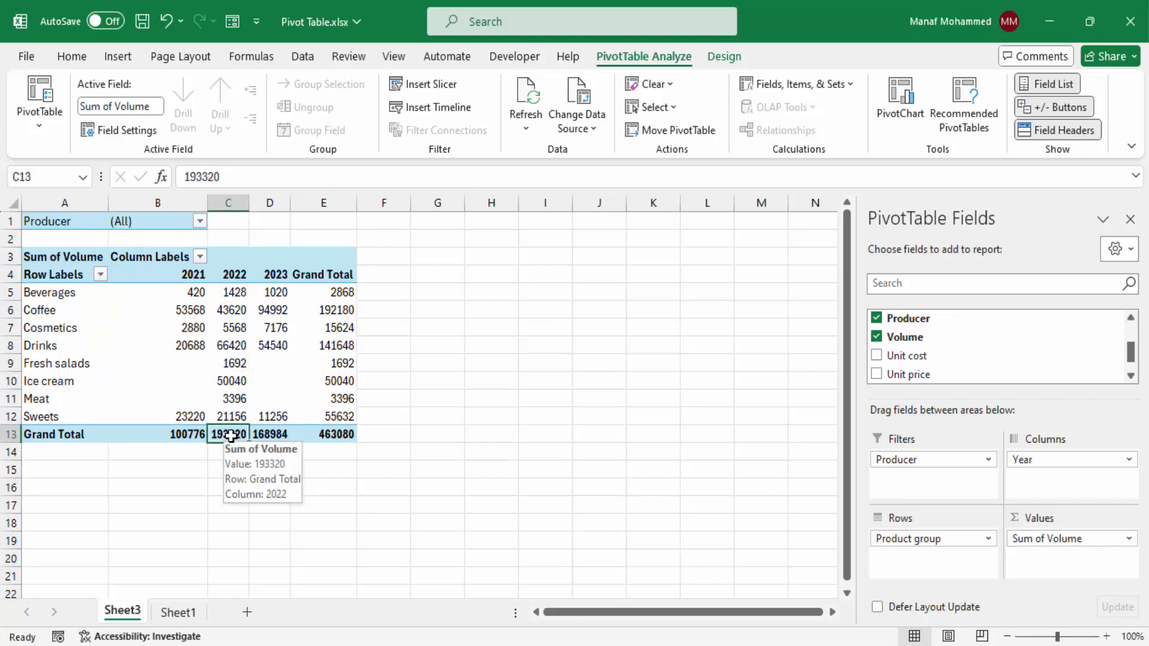
{"action": "left_click", "coordinate": [272, 310]}
Step: Filter the PivotTable by the producer Famous Grousse and check the remaining product group
{"action": "left_click", "coordinate": [199, 221]}
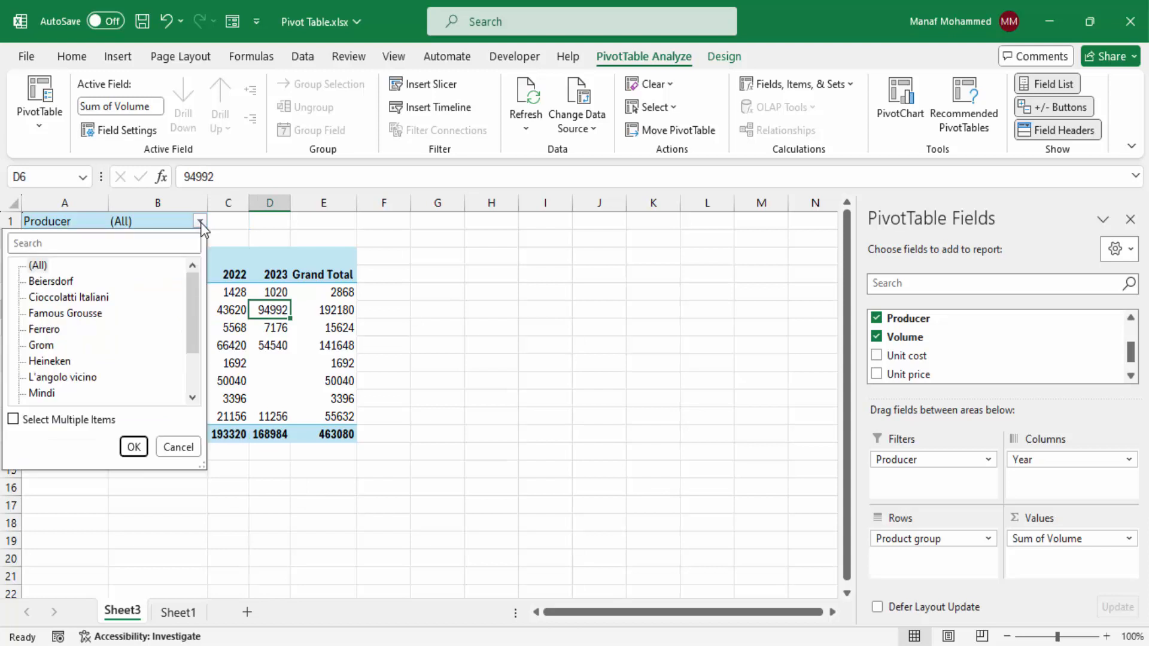
{"action": "left_click", "coordinate": [78, 315]}
{"action": "left_click", "coordinate": [133, 447]}
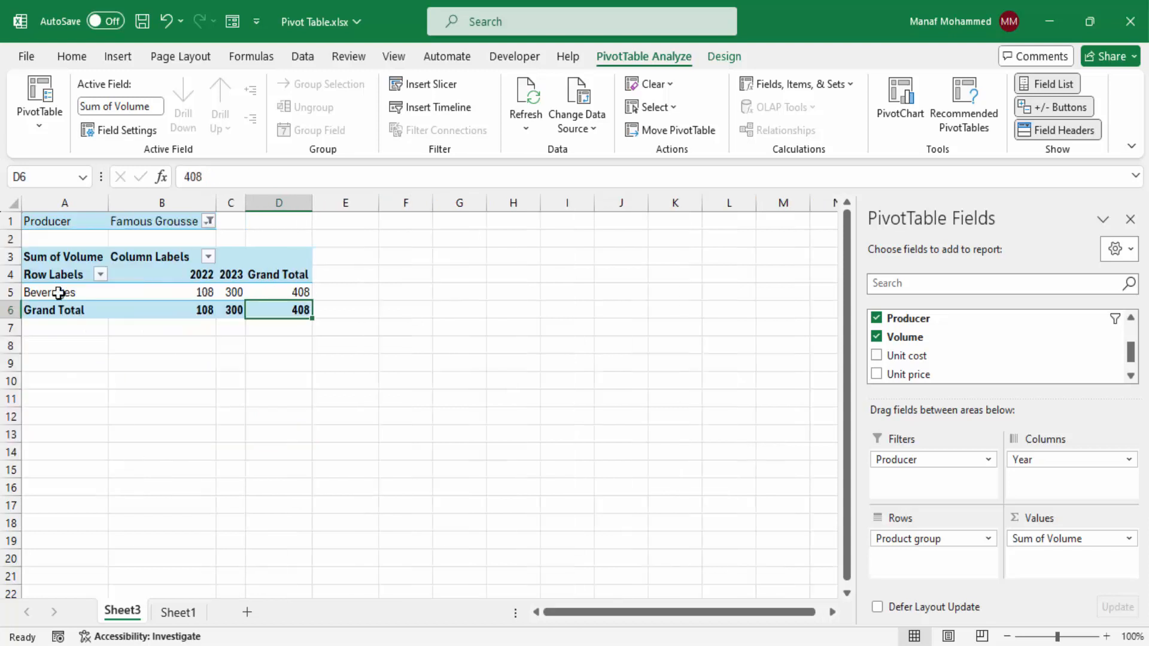
{"action": "left_click", "coordinate": [57, 291]}
Step: Switch the PivotTable's producer filter to Heineken and after that to Beiersdorf
{"action": "left_click", "coordinate": [208, 221]}
{"action": "left_click", "coordinate": [60, 361]}
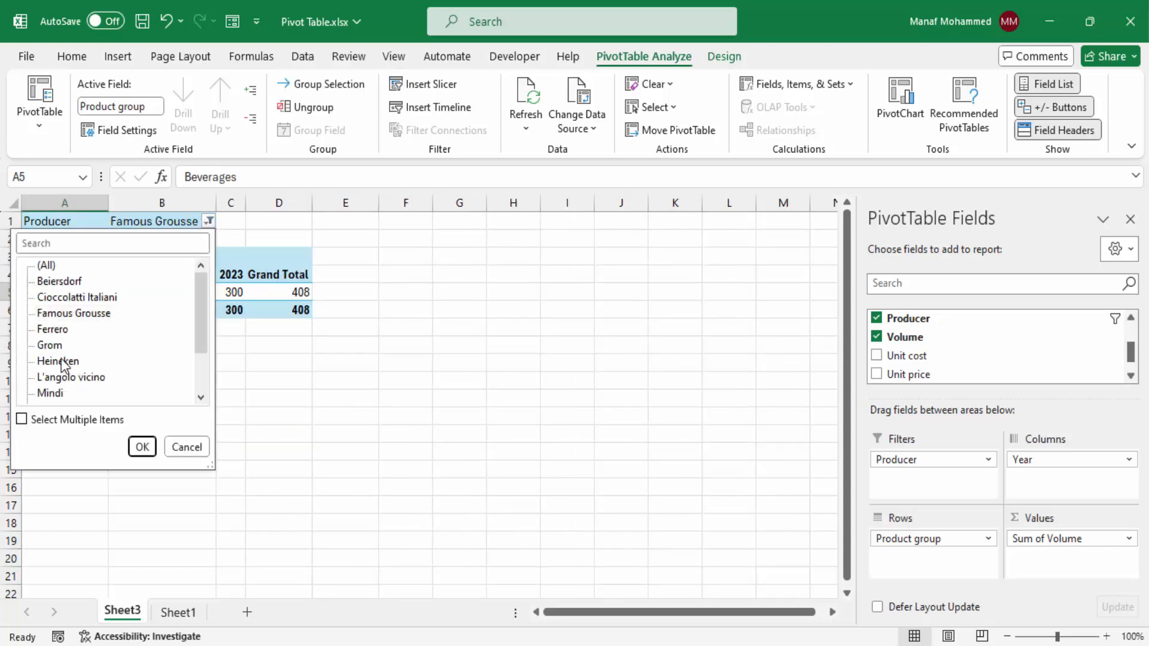
{"action": "left_click", "coordinate": [143, 447]}
{"action": "left_click", "coordinate": [200, 220]}
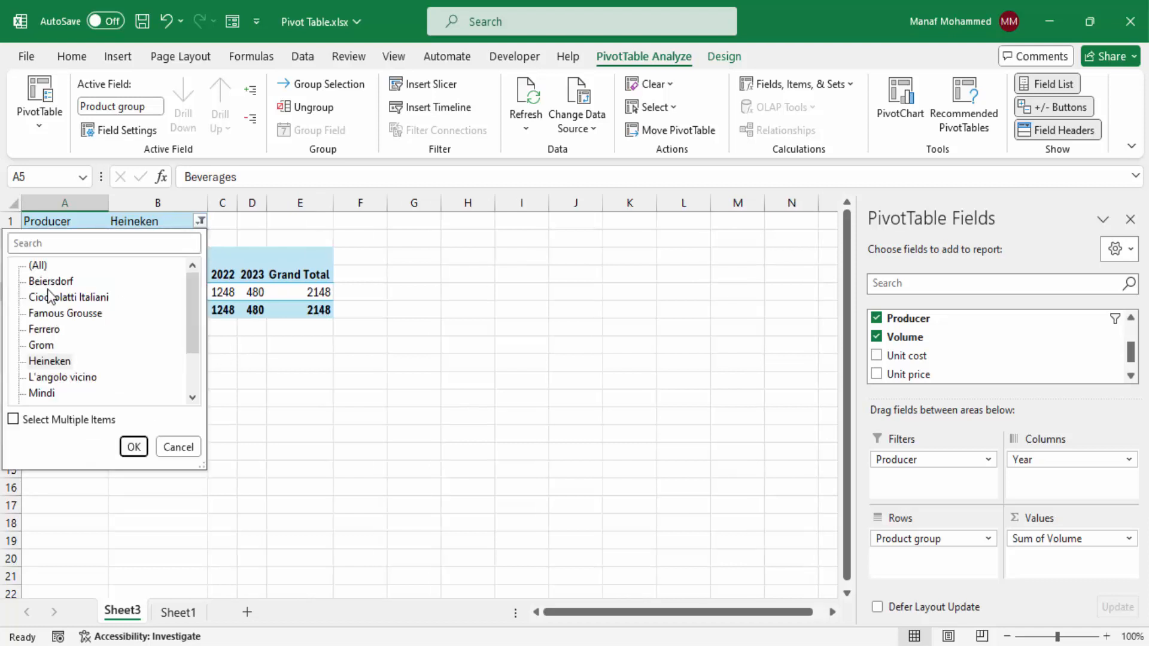
{"action": "left_click", "coordinate": [51, 282]}
{"action": "left_click", "coordinate": [144, 447]}
Step: Reset the PivotTable's producer filter to (All) and check the Fresh salads grand total
{"action": "left_click", "coordinate": [200, 221]}
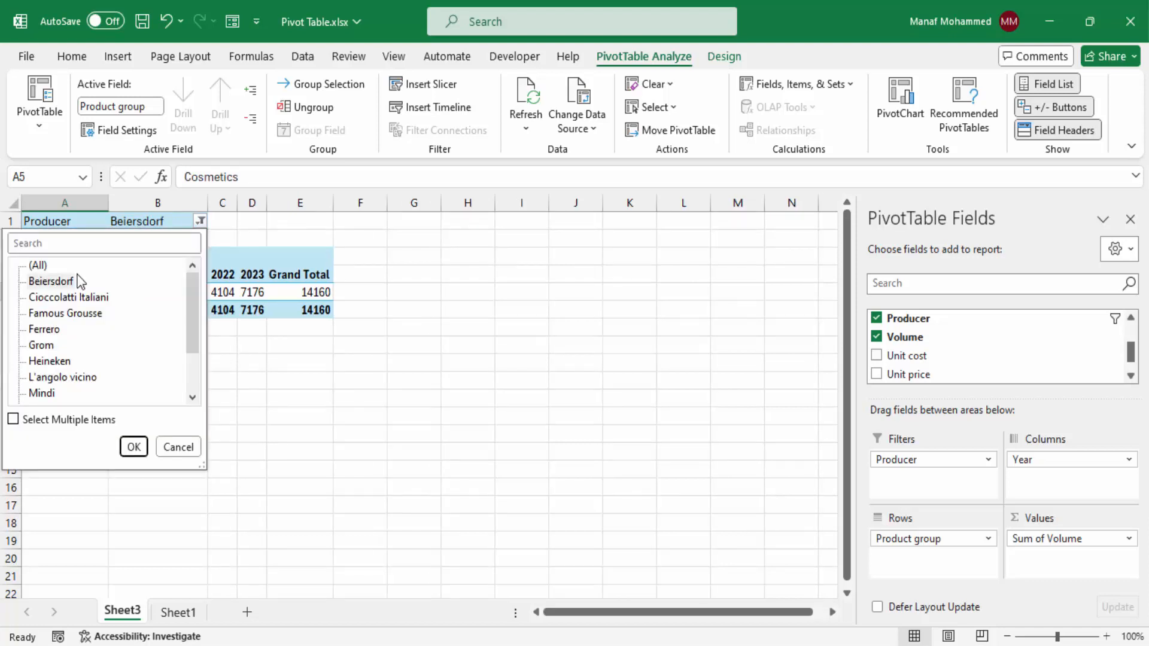
{"action": "left_click", "coordinate": [39, 265]}
{"action": "left_click", "coordinate": [133, 447]}
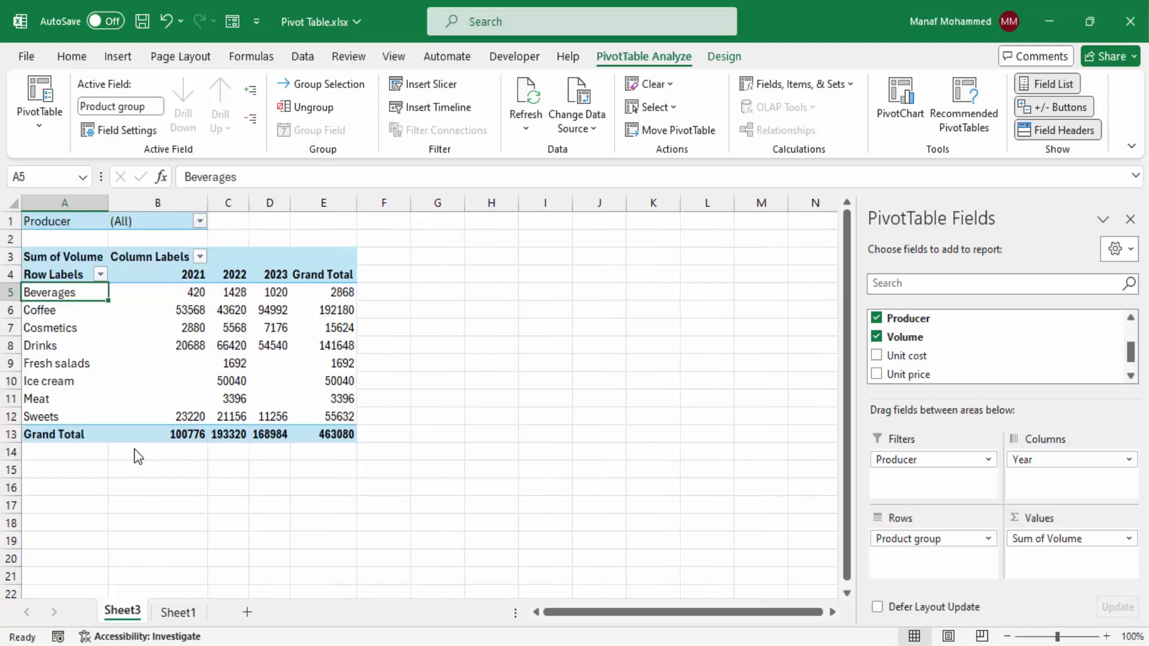
{"action": "left_click", "coordinate": [329, 363]}
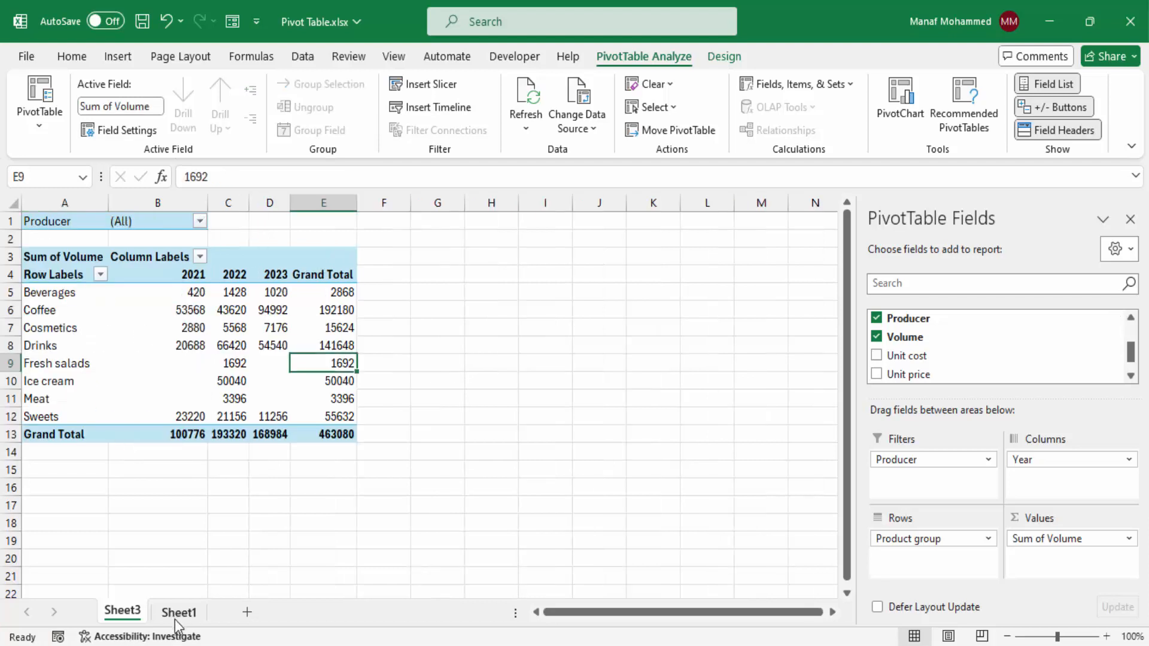
Step: Set the Volume of the first San Benedetto record, cell E2 on Sheet1, to 5098
{"action": "left_click", "coordinate": [176, 613]}
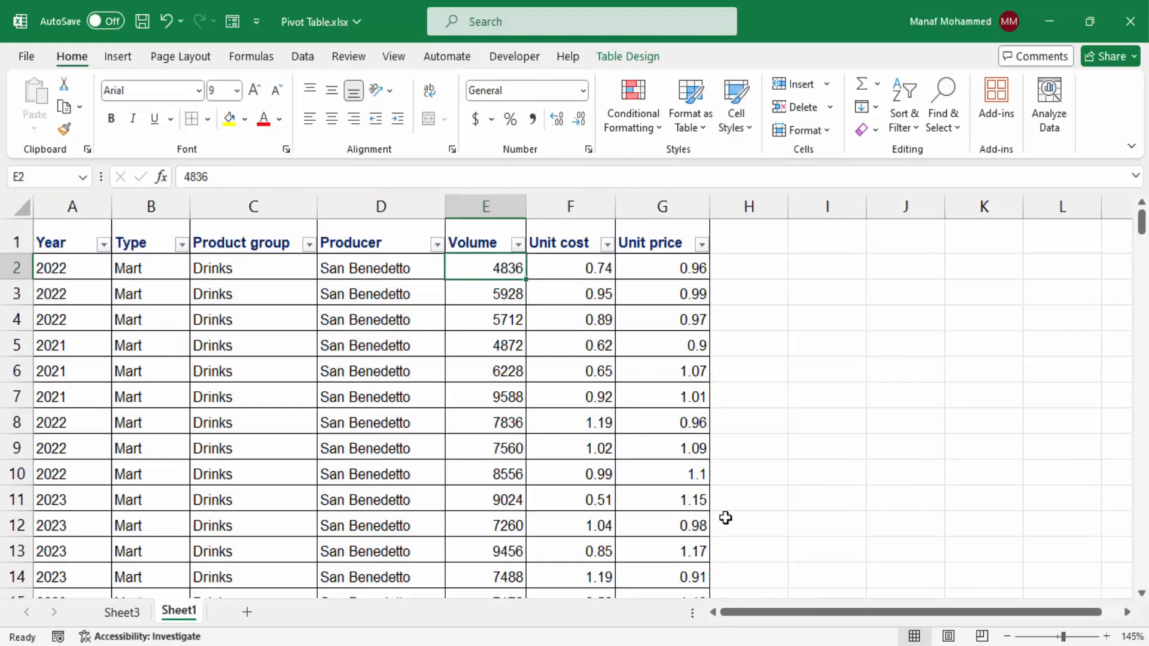
{"action": "type", "text": "5098"}
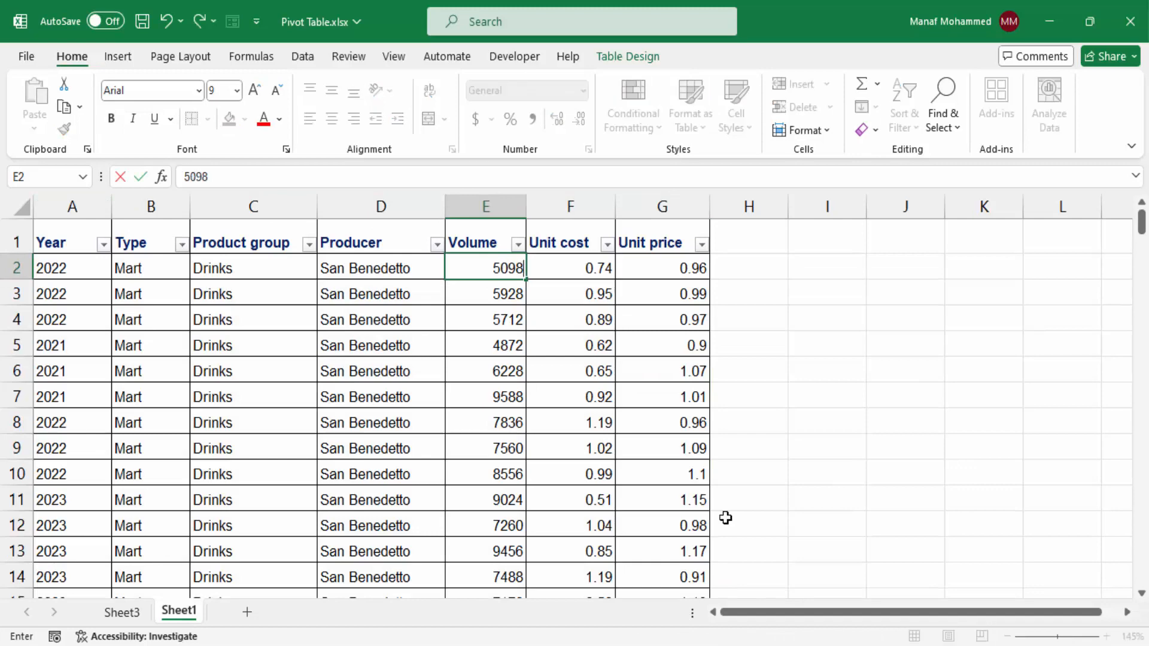
{"action": "key", "text": "Return"}
Step: Refresh the PivotTable on Sheet3 with the changed source data and check its totals
{"action": "key", "text": "ctrl+Page_Up"}
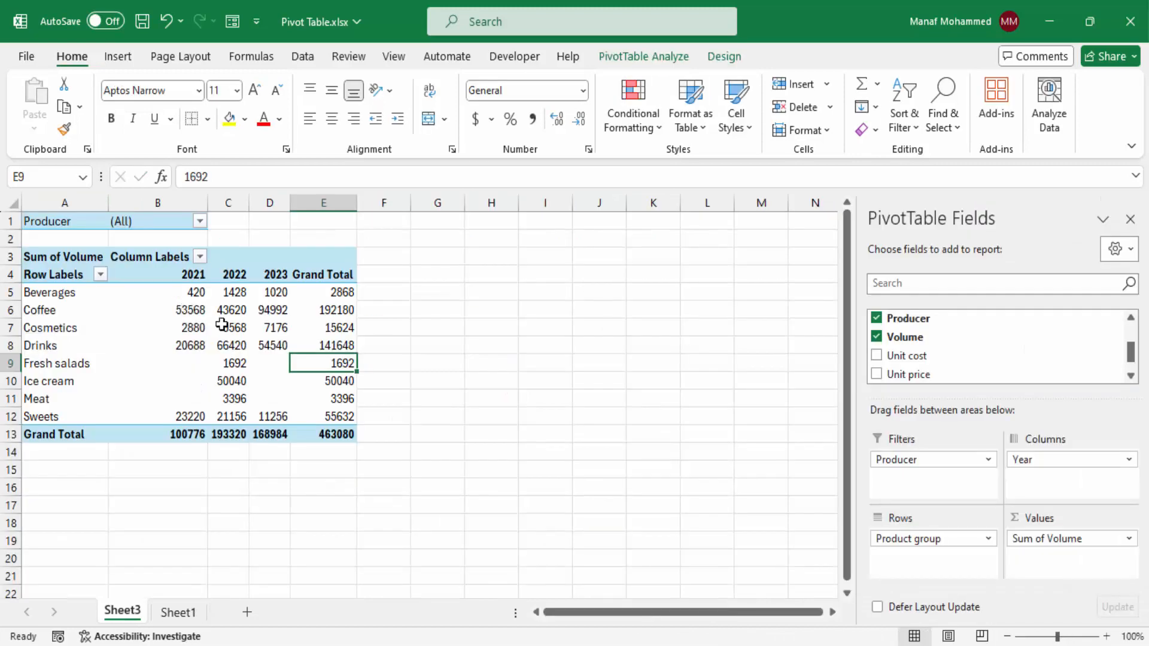
{"action": "right_click", "coordinate": [249, 353]}
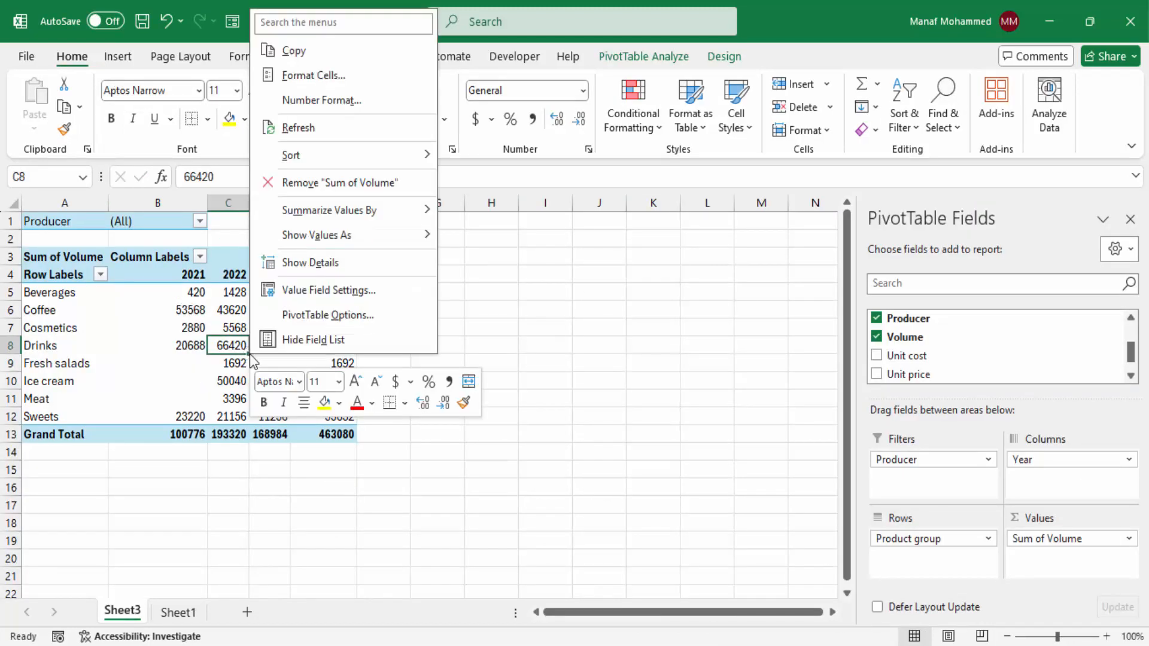
{"action": "left_click", "coordinate": [353, 130]}
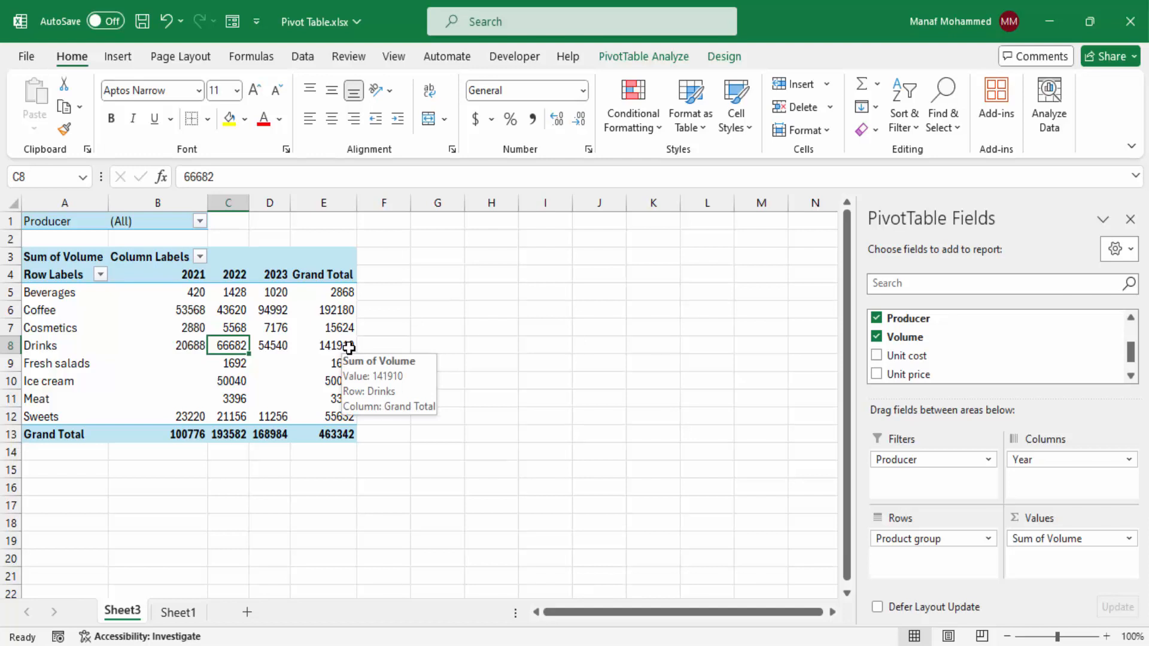
{"action": "left_click", "coordinate": [333, 327]}
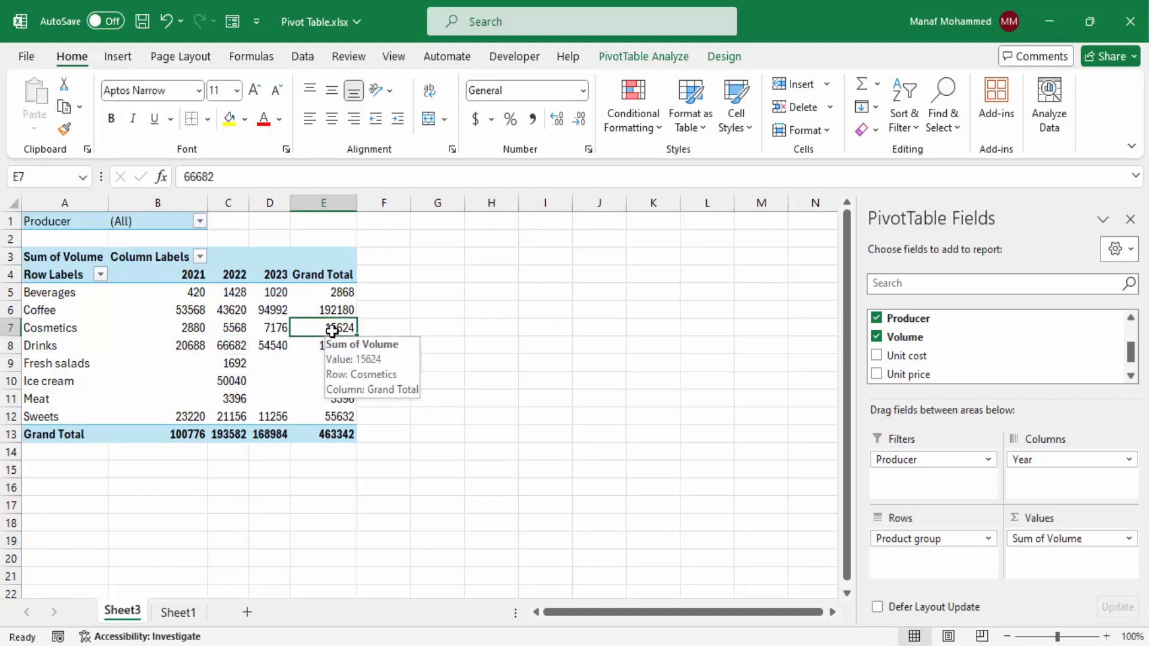
{"action": "scroll", "coordinate": [914, 371], "scroll_direction": "up", "scroll_amount": 1}
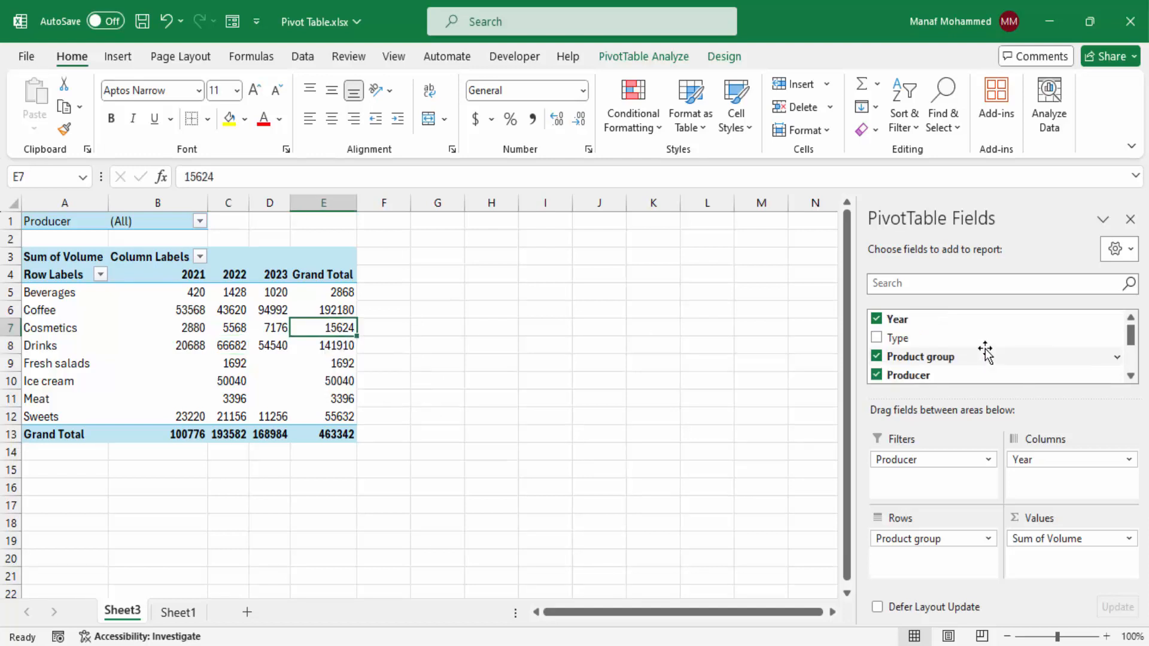